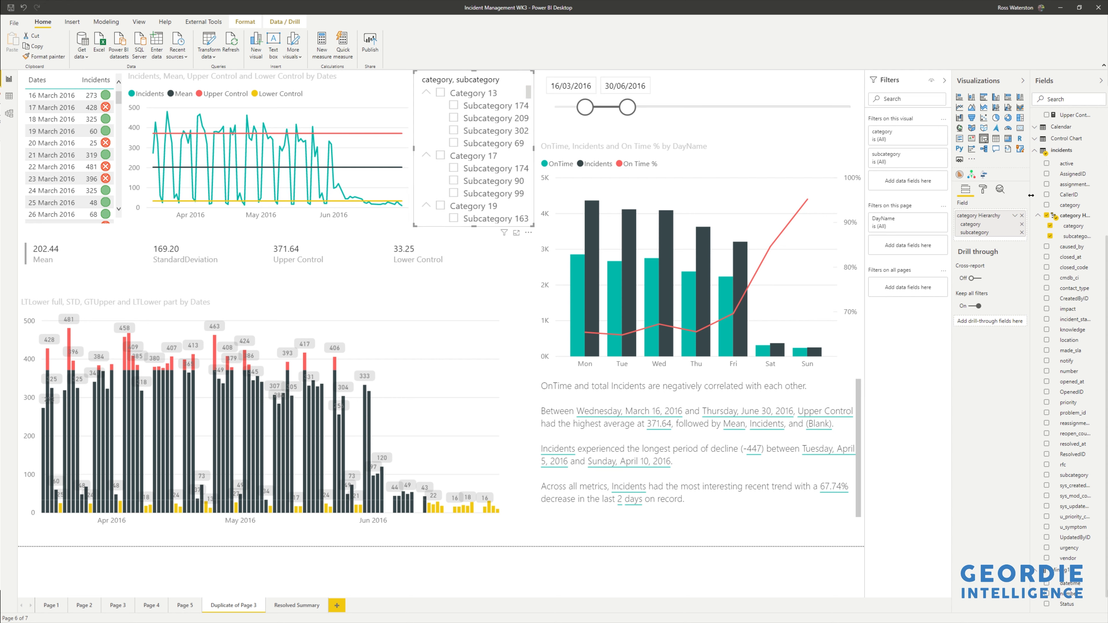
# - Widen the Fields pane, add u_symptom to the category Hierarchy as its third level, and include that level in the selected slicer
pyautogui.moveTo(1031, 198); pyautogui.dragTo(973, 199)
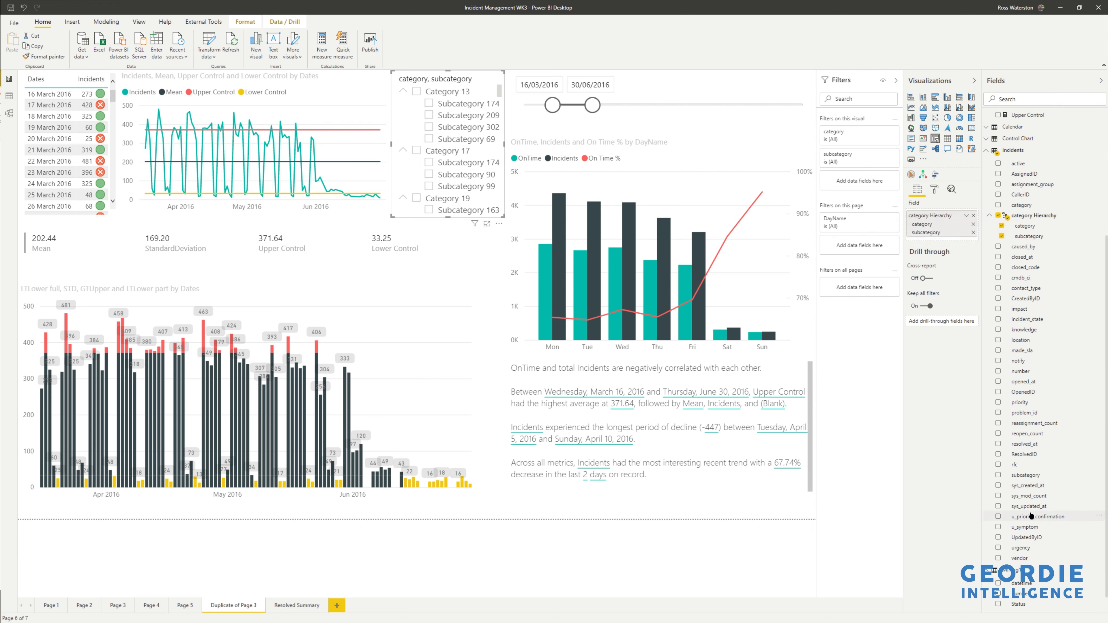
pyautogui.moveTo(1031, 530); pyautogui.dragTo(1039, 219)
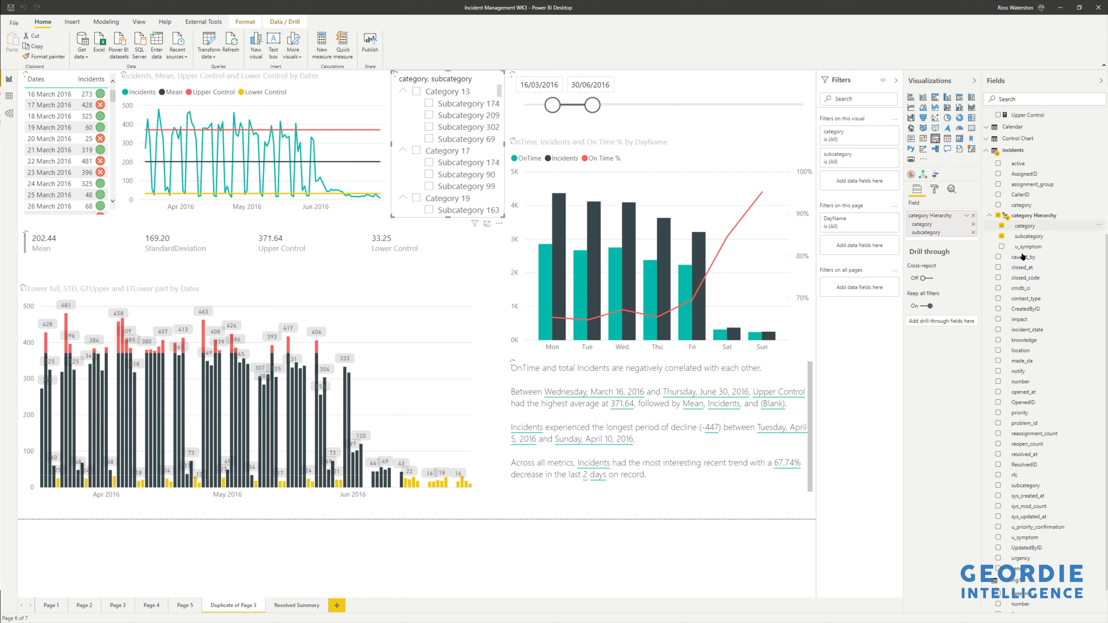
pyautogui.click(1002, 247)
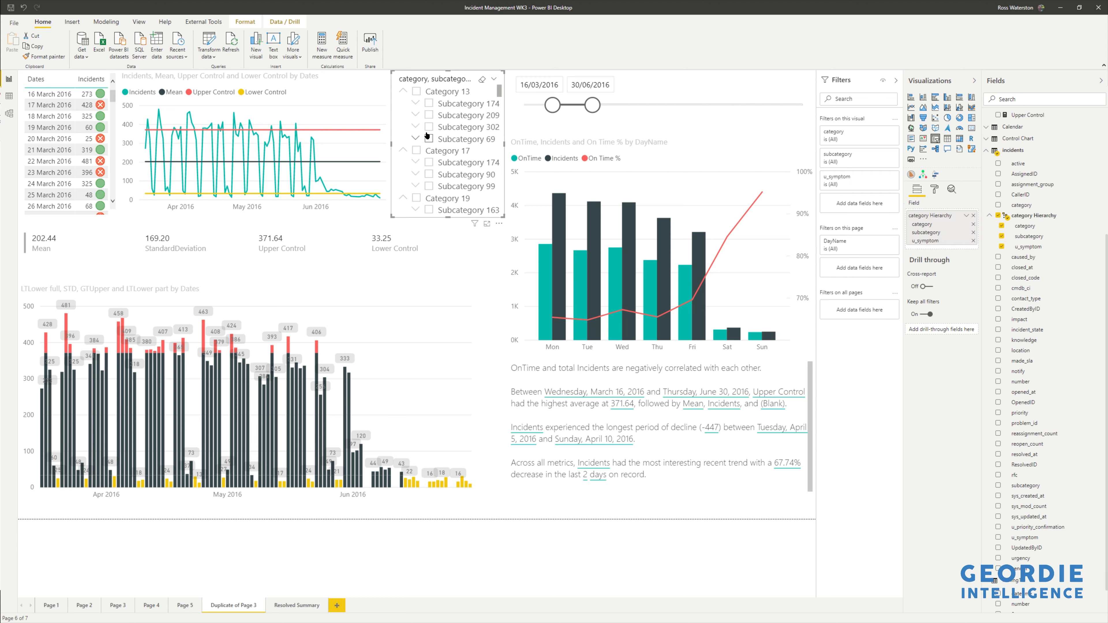
# - On Page 5, add a large visual of the category Hierarchy, first as a slicer, and convert it to a table
pyautogui.click(185, 606)
pyautogui.click(935, 138)
pyautogui.click(998, 216)
pyautogui.moveTo(192, 268); pyautogui.dragTo(412, 467)
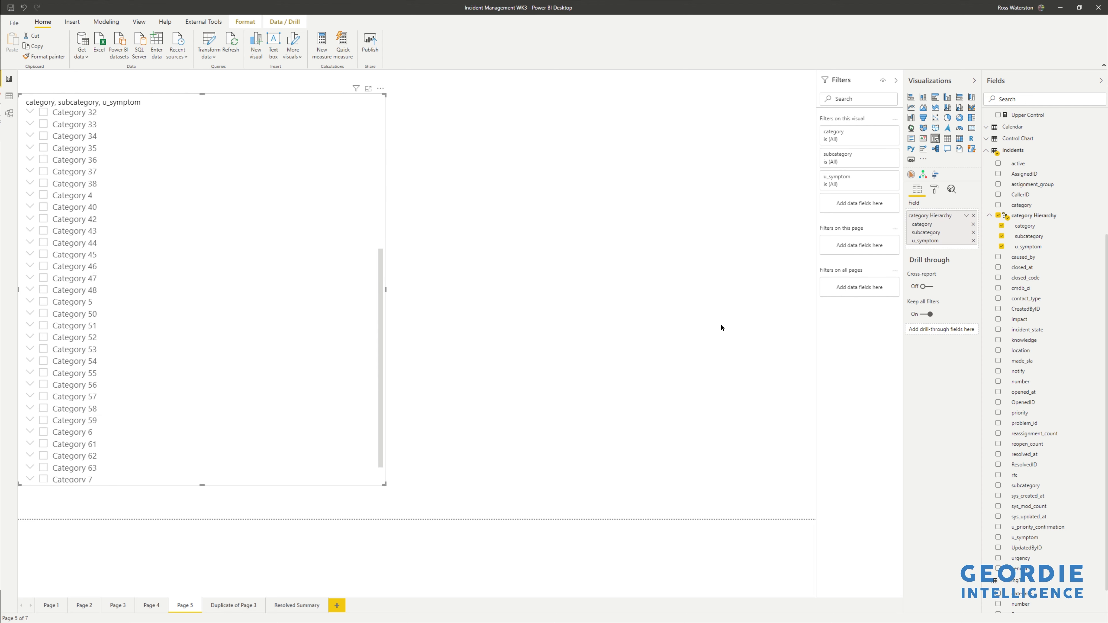
pyautogui.click(949, 140)
pyautogui.scroll(-10, 202, 289)
# - Duplicate the hierarchy table and place the copy beside the original
pyautogui.hotkey('ctrl', 'c')
pyautogui.hotkey('ctrl', 'v')
pyautogui.moveTo(271, 288); pyautogui.dragTo(654, 283)
# - Replace the hierarchy in the copied table with the separate category, subcategory and u_symptom fields from the incidents table
pyautogui.click(974, 215)
pyautogui.moveTo(1021, 205); pyautogui.dragTo(593, 288)
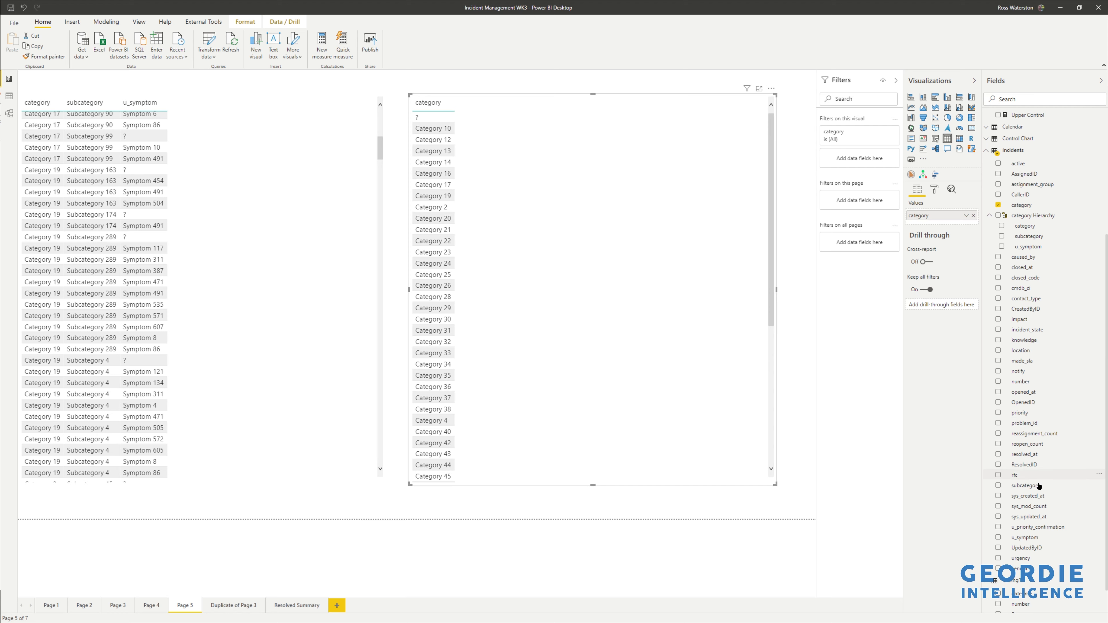
pyautogui.moveTo(1036, 487); pyautogui.dragTo(642, 324)
pyautogui.moveTo(1026, 541); pyautogui.dragTo(646, 387)
pyautogui.scroll(10, 286, 266)
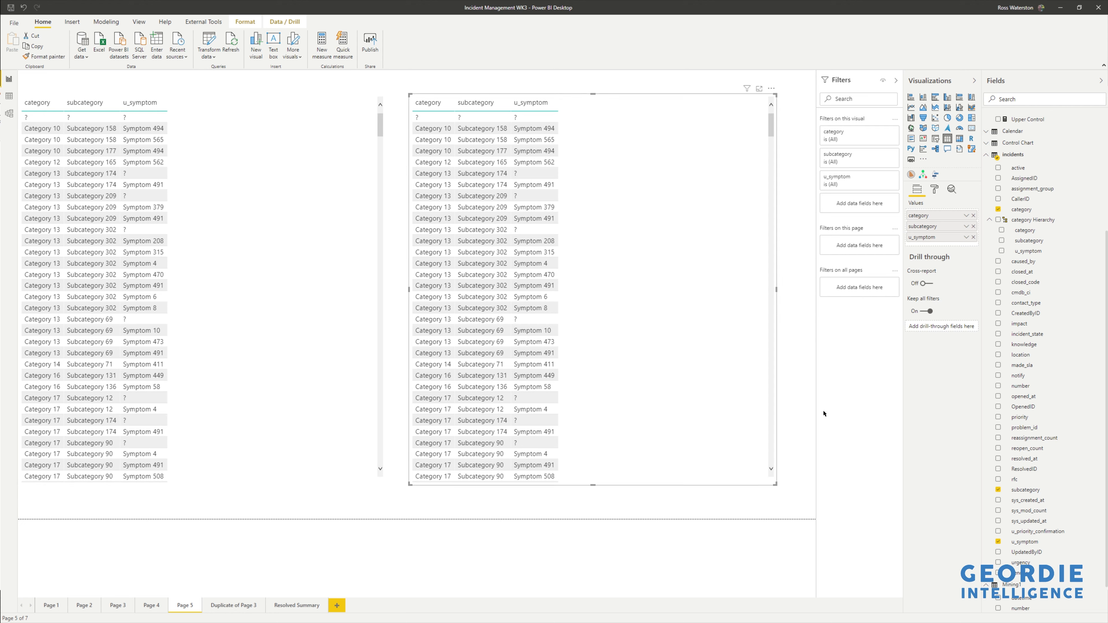
# - Hide the standalone u_symptom, subcategory and category fields of the incidents table, leaving only their category Hierarchy levels available
pyautogui.rightClick(1031, 545)
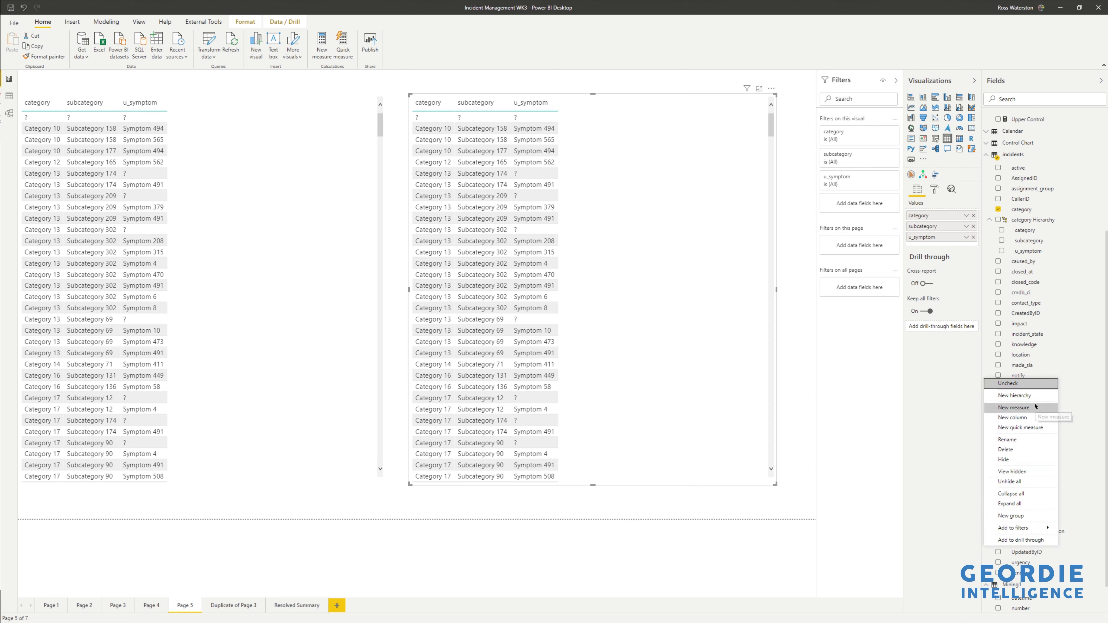
pyautogui.click(1015, 460)
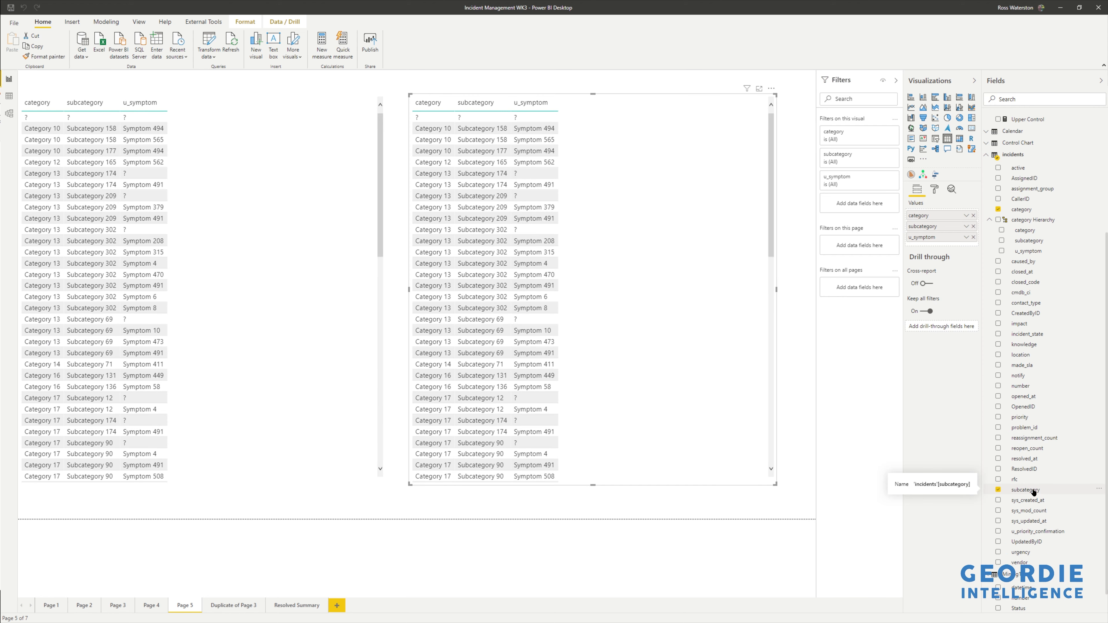
pyautogui.rightClick(1034, 492)
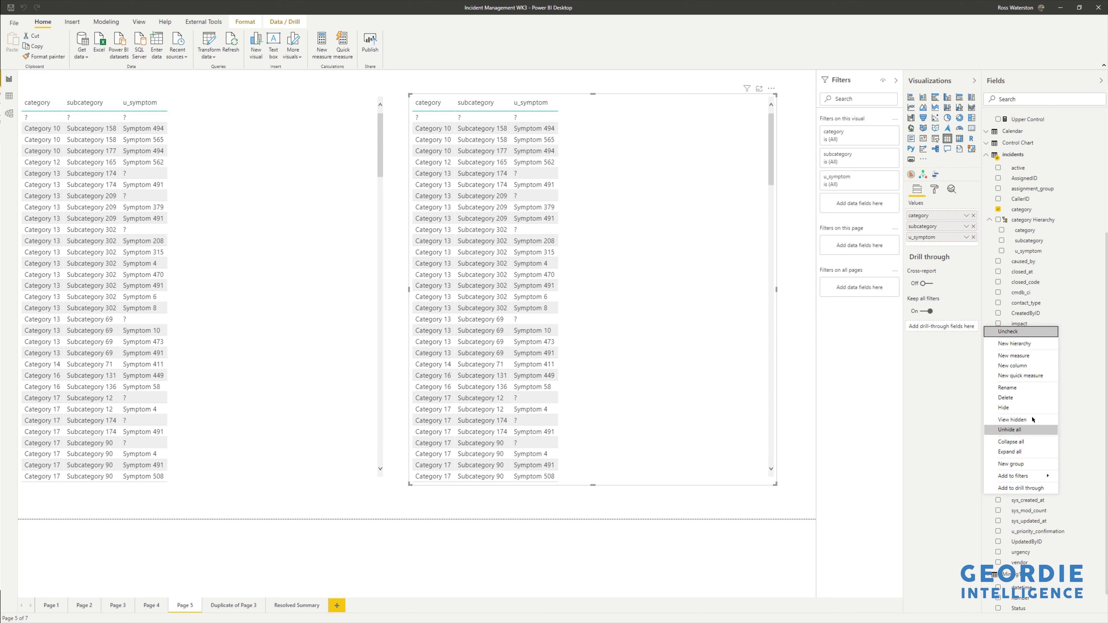
pyautogui.click(1015, 410)
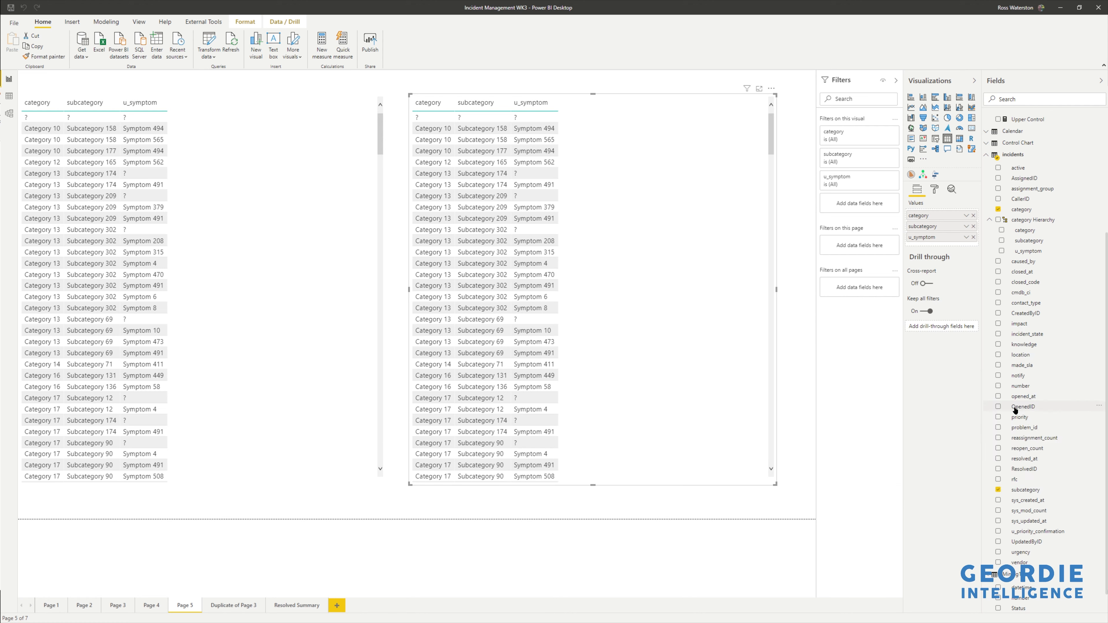
pyautogui.rightClick(1023, 210)
pyautogui.click(1015, 293)
# - Remove the copied table built from the separate fields from Page 5
pyautogui.click(771, 89)
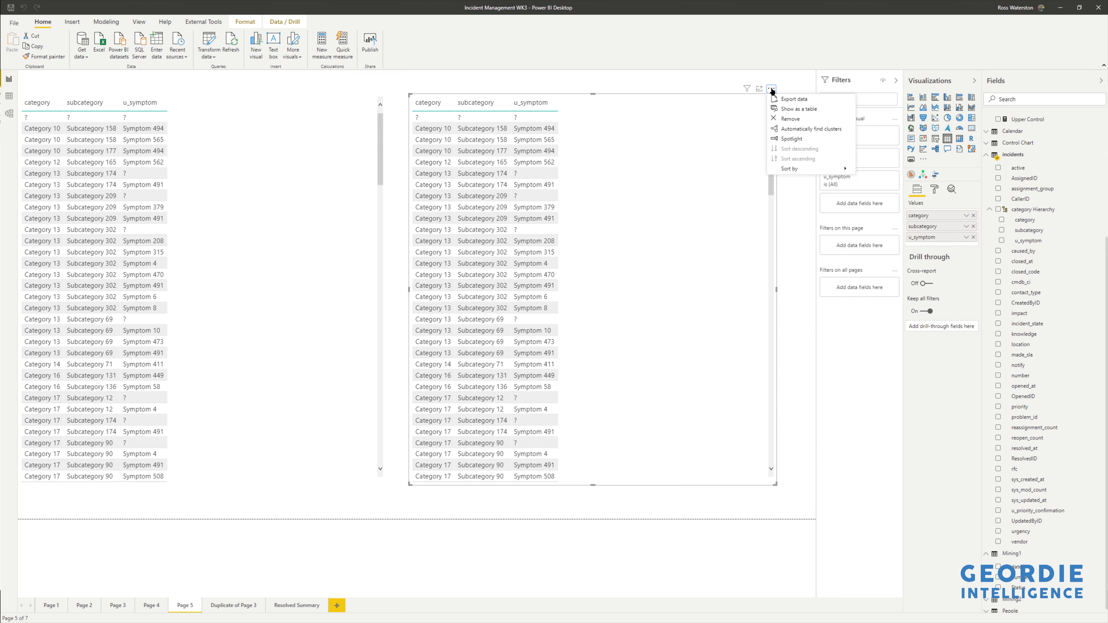
pyautogui.click(777, 121)
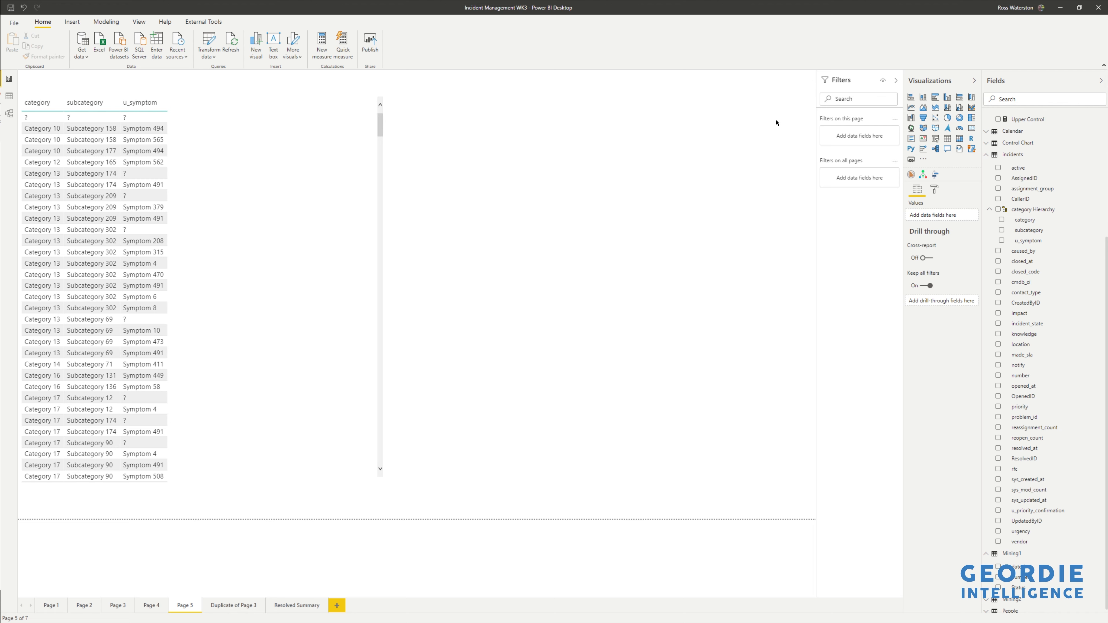
# - On Duplicate of Page 3, test the hierarchy slicer with Category 13 and with Symptom 379 under Subcategory 209, clearing each selection
pyautogui.click(234, 605)
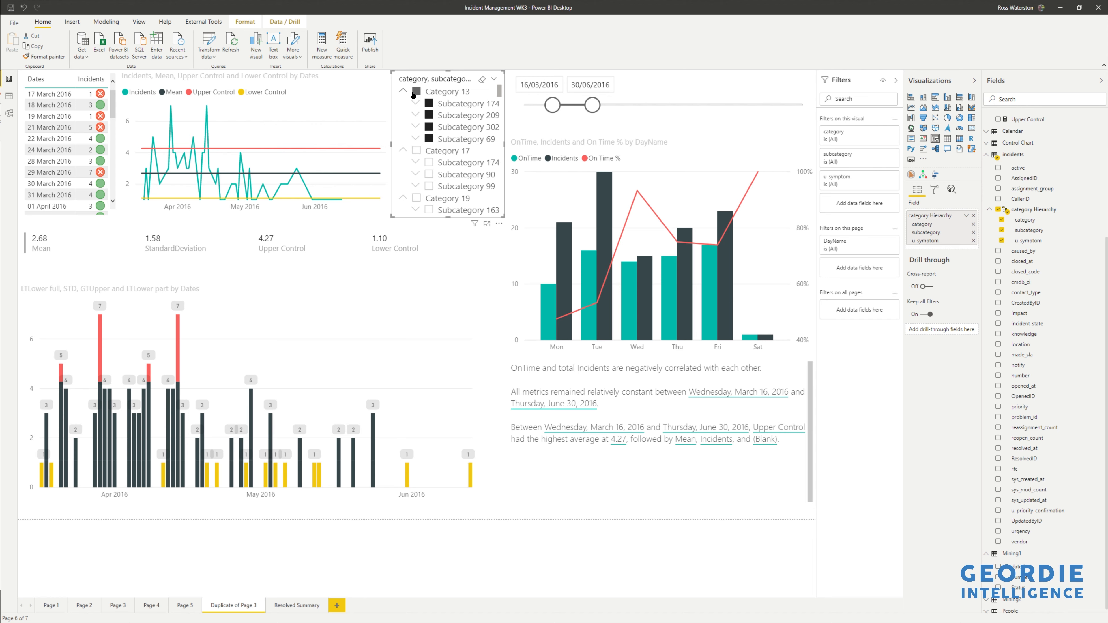
pyautogui.click(414, 108)
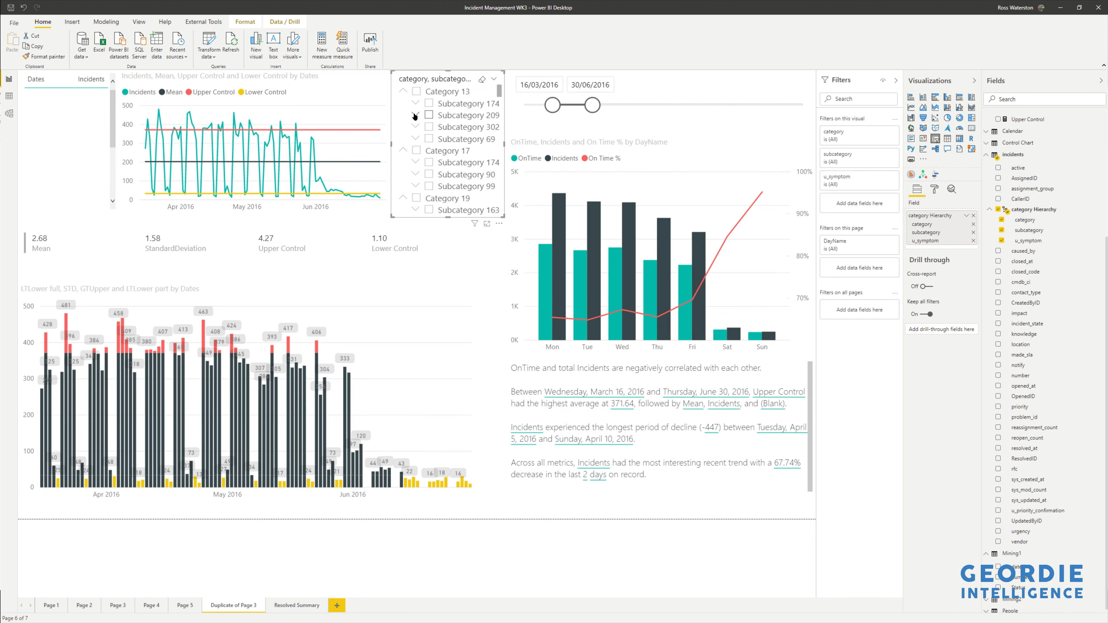
pyautogui.click(415, 115)
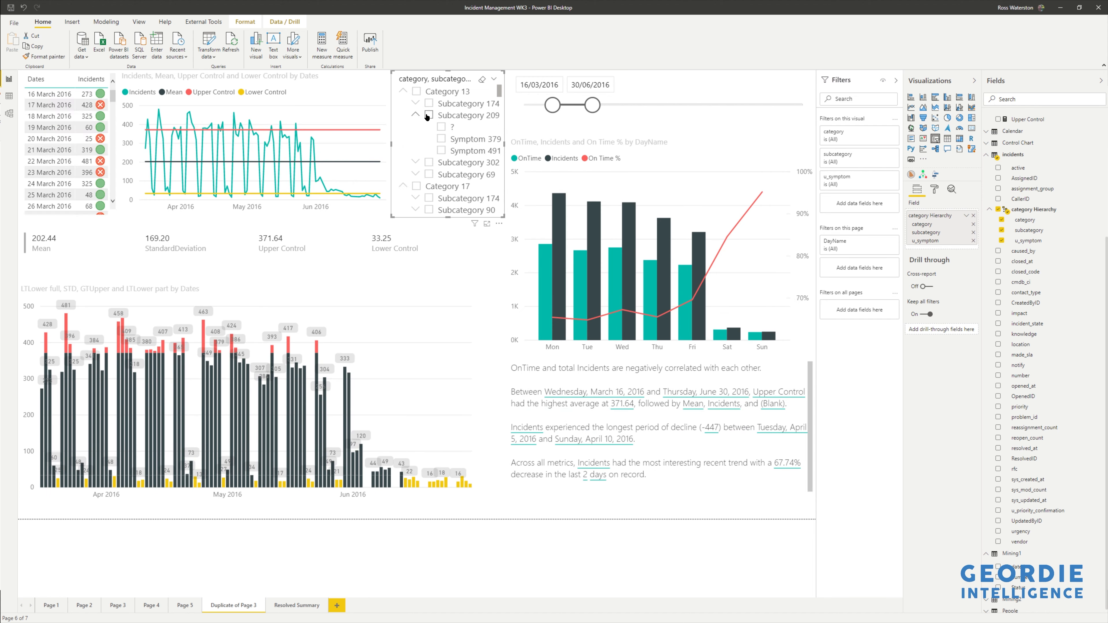
pyautogui.click(441, 139)
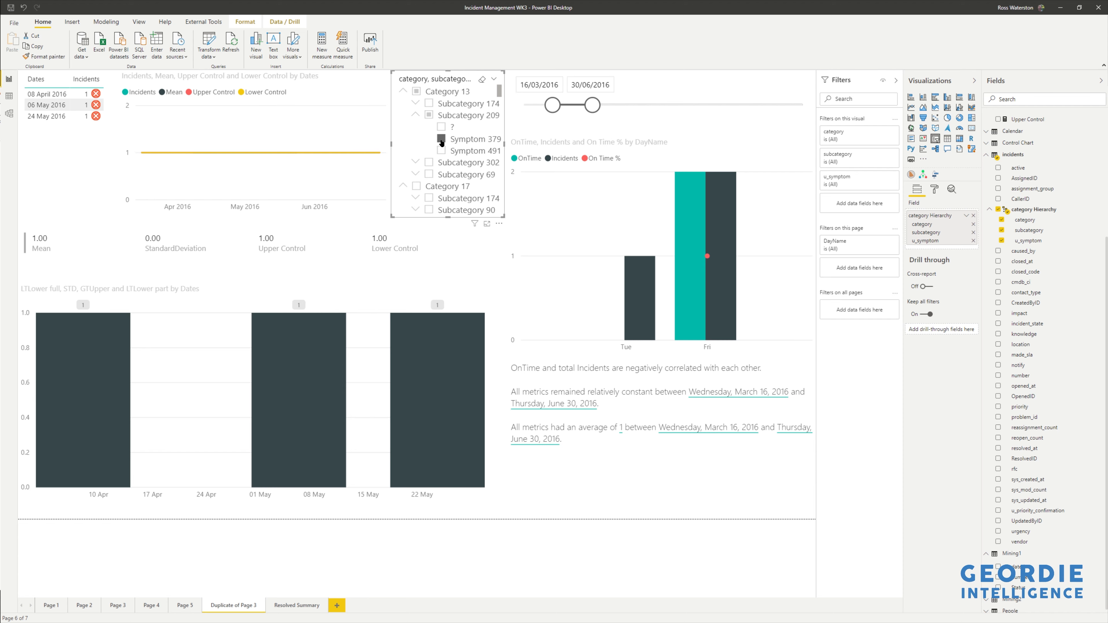
pyautogui.click(441, 139)
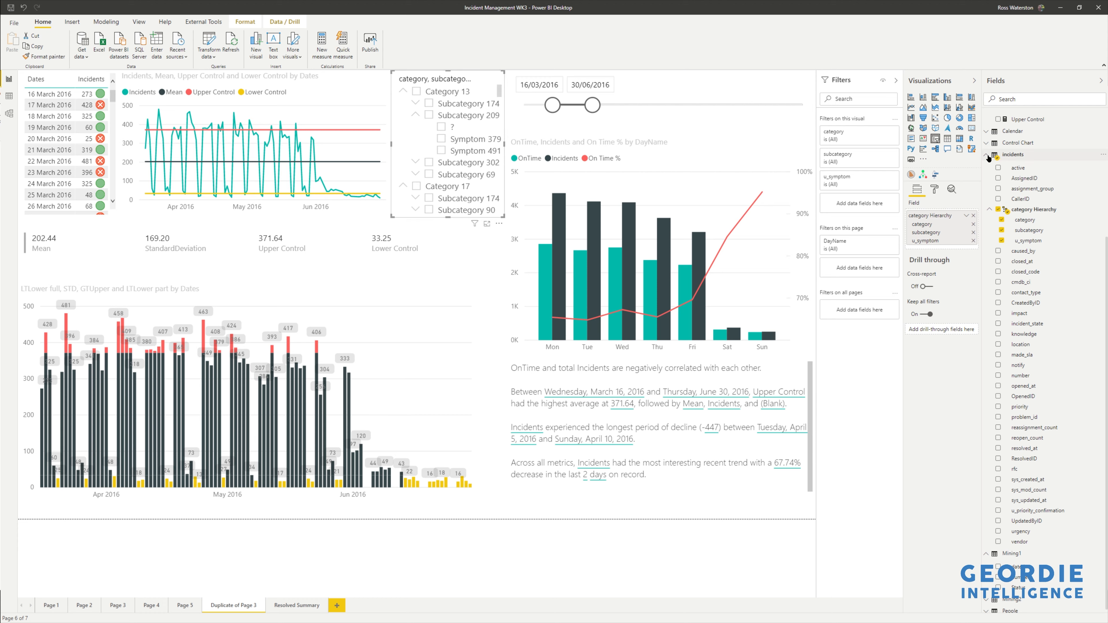
# - Expand the Calendar table to view its fields
pyautogui.click(989, 132)
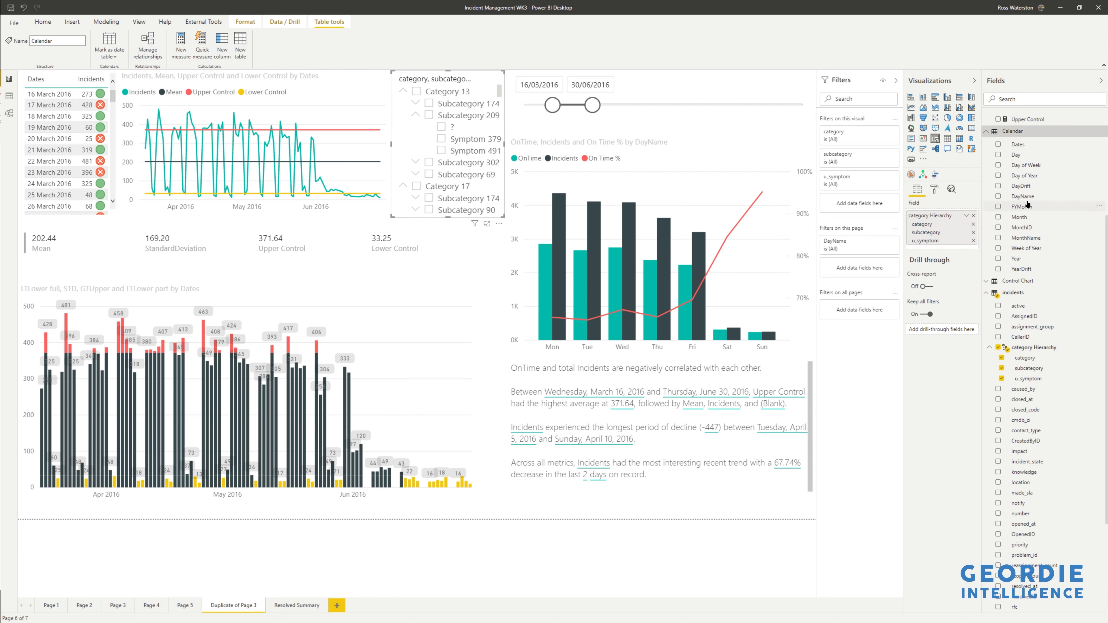
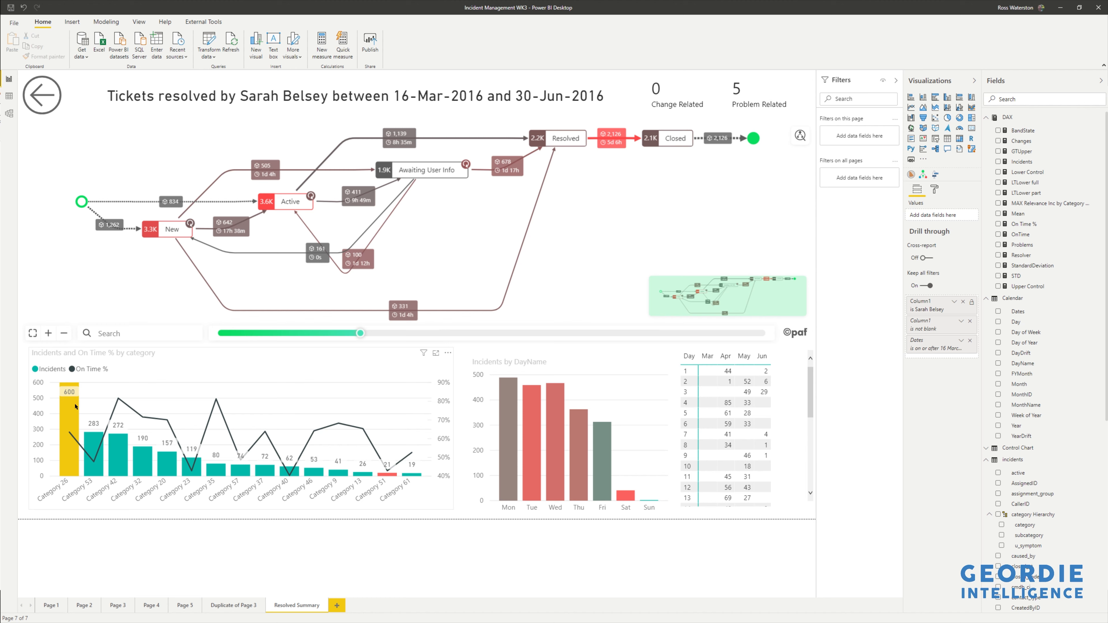
# - Examine the highlighted bars in the category chart and the full day-by-month matrix on the Resolved Summary page
pyautogui.moveTo(73, 413)
pyautogui.moveTo(387, 471)
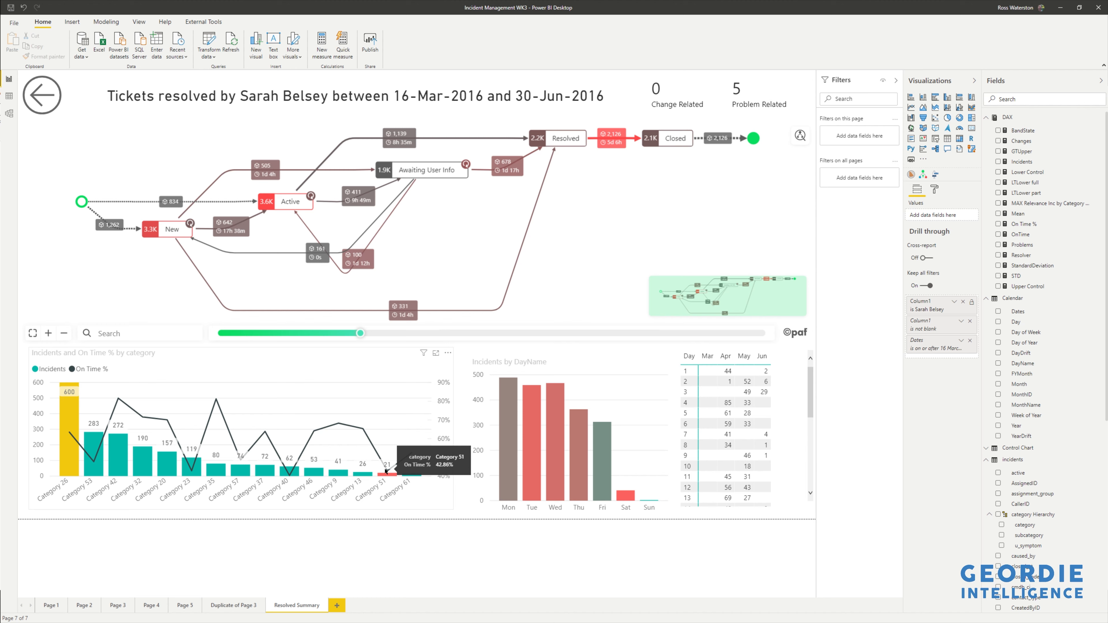
pyautogui.moveTo(91, 463)
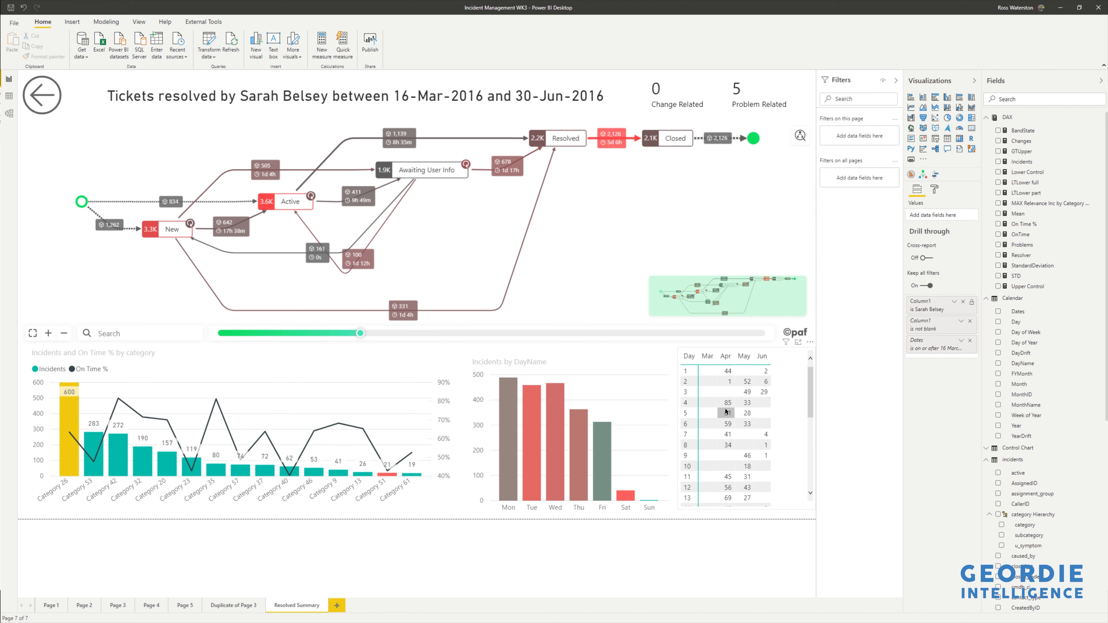
pyautogui.scroll(-5, 733, 406)
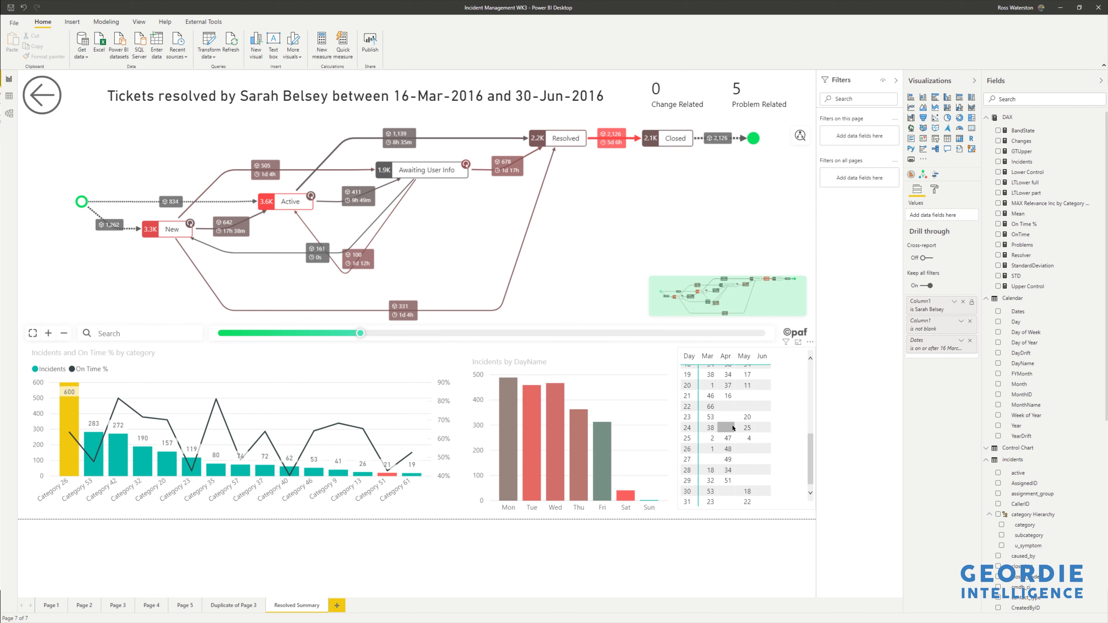
pyautogui.scroll(5, 735, 422)
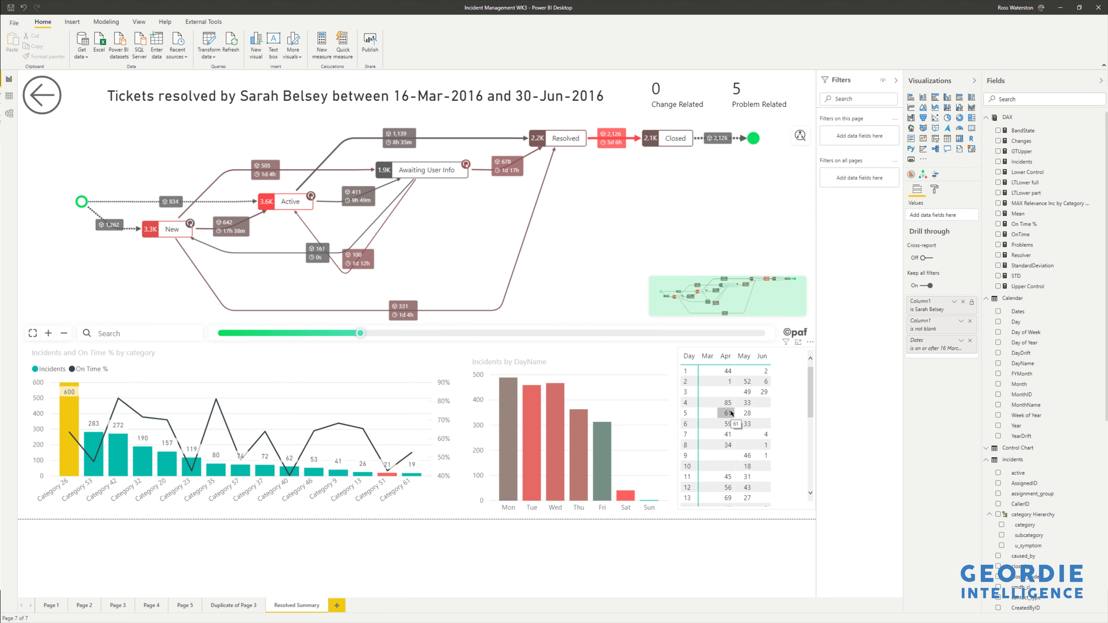
# - Select the category chart, open the DAX formula of the "MAX Relevance Inc by Category % & Count" measure, and enlarge its text for reading
pyautogui.click(379, 371)
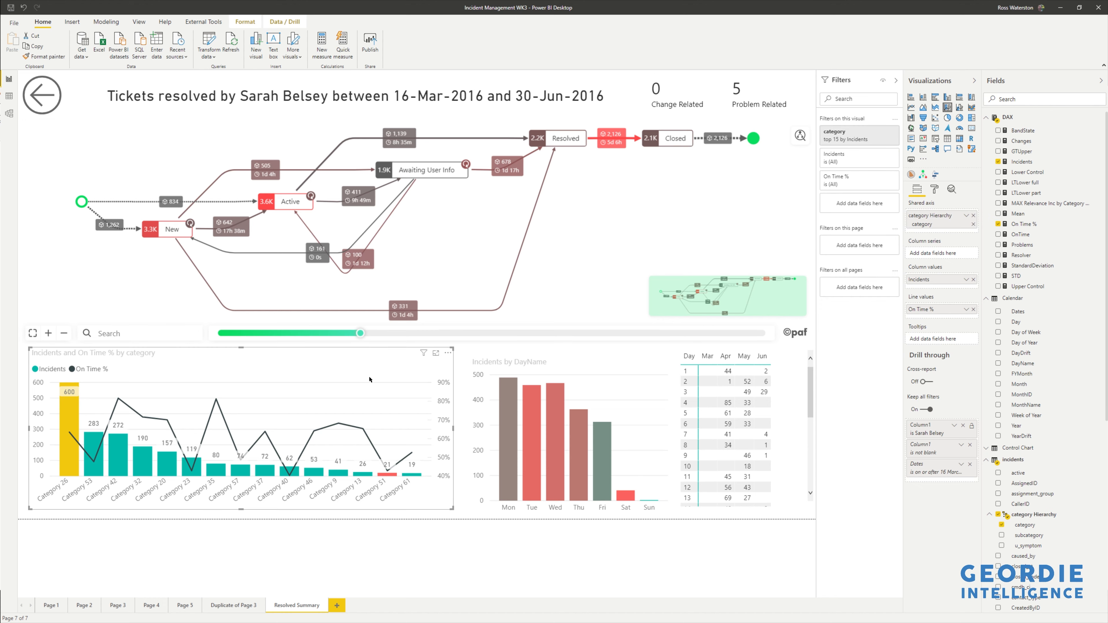
pyautogui.click(1033, 205)
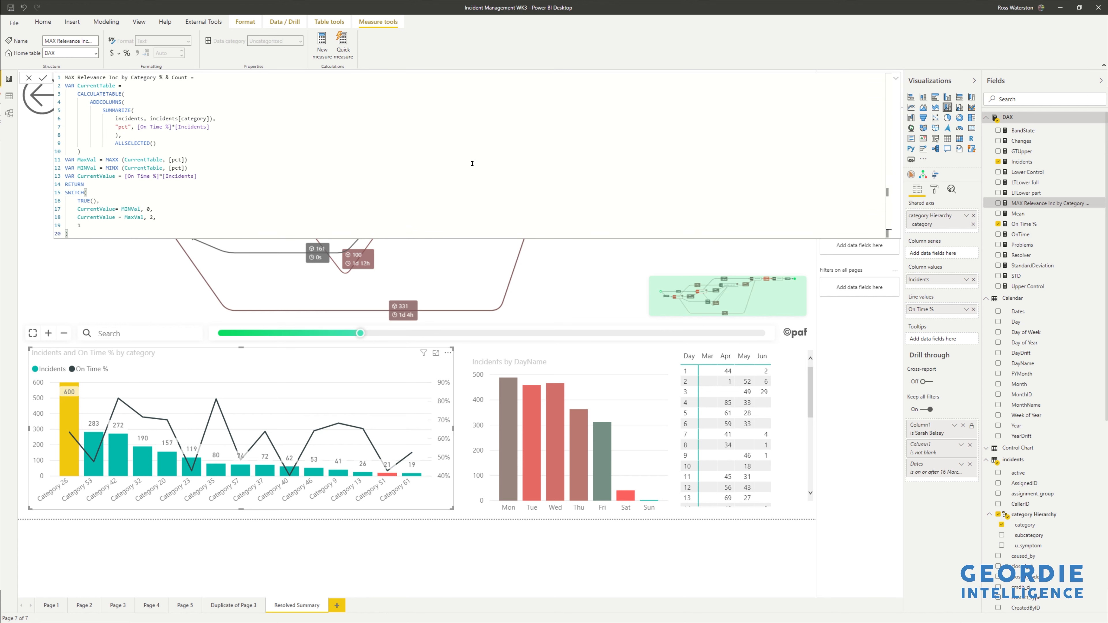
pyautogui.scroll(5, 400, 178)
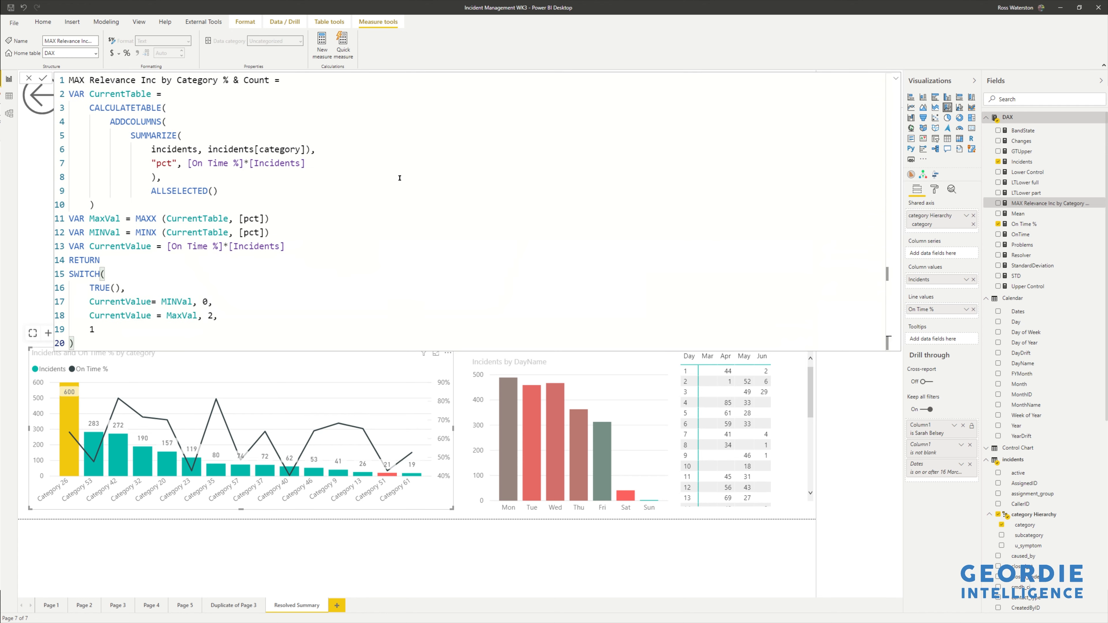
pyautogui.click(400, 178)
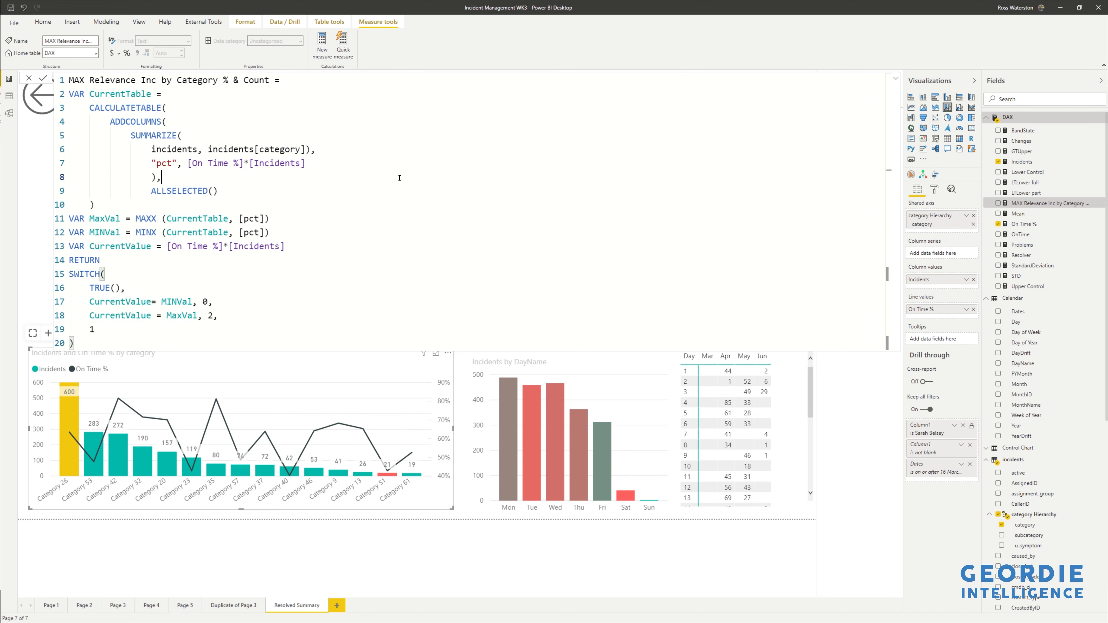
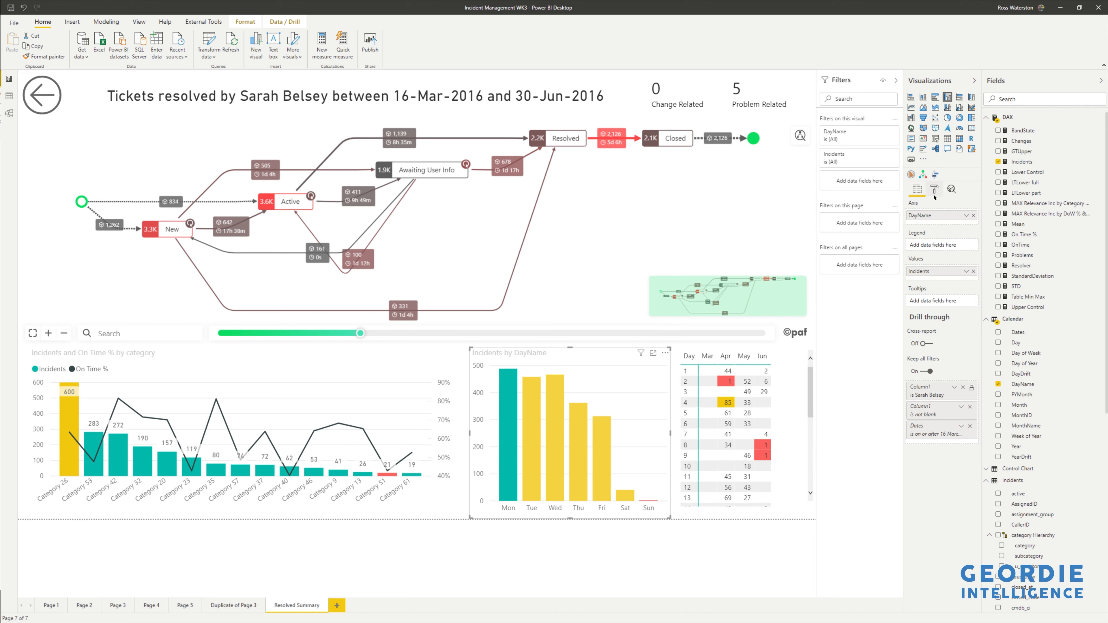
# - Open the formatting options of the Incidents by DayName chart and review the highlighted bar for Category 51 in the category chart
pyautogui.click(934, 192)
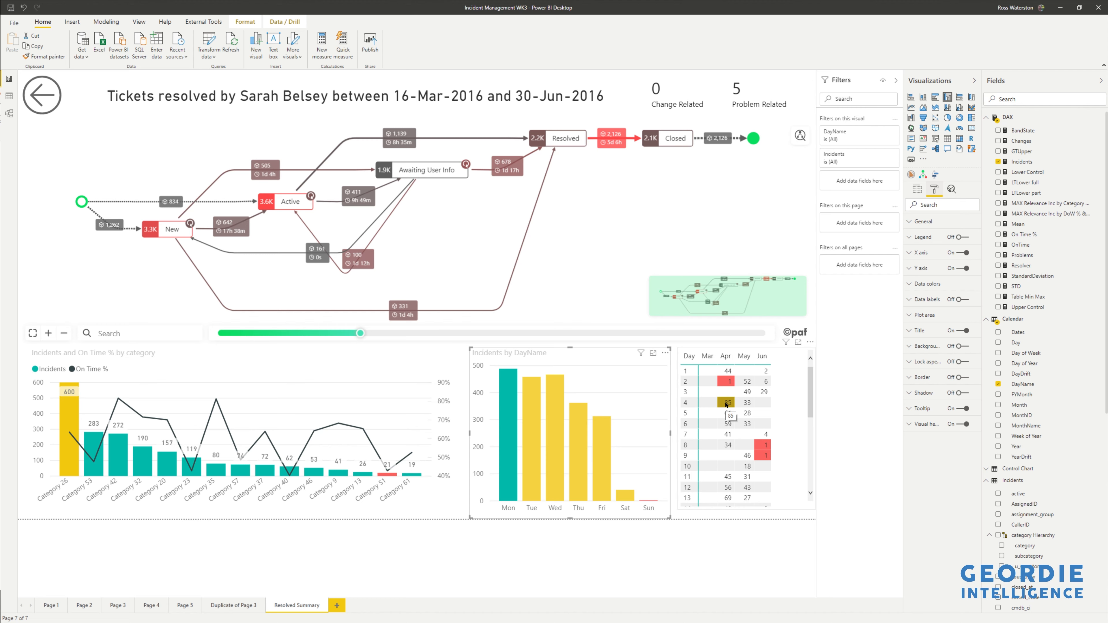
pyautogui.moveTo(381, 477)
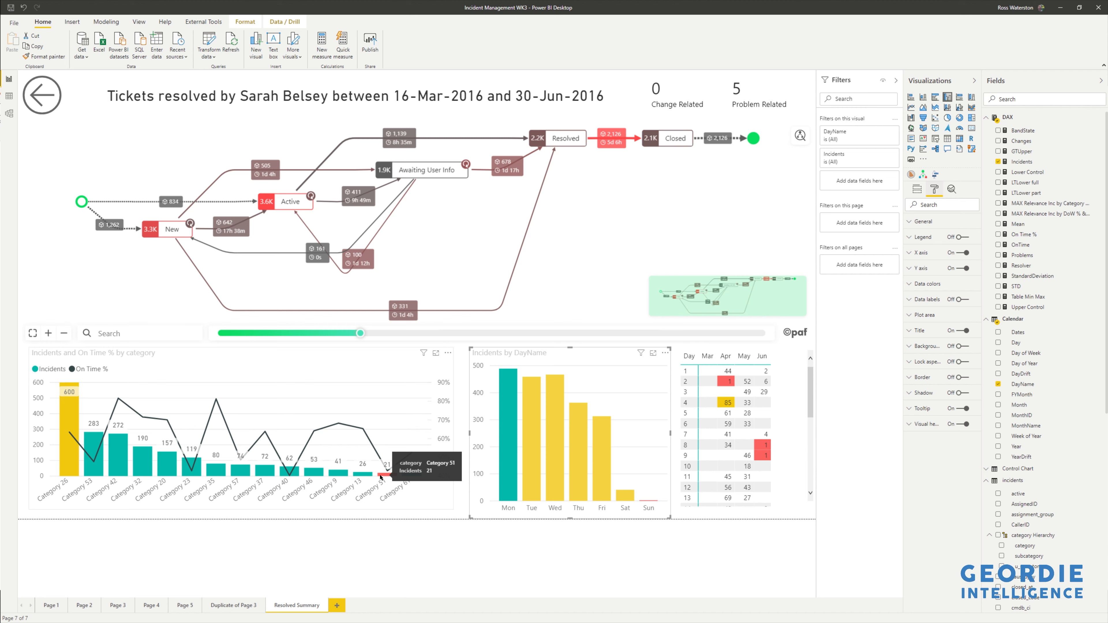
pyautogui.moveTo(300, 211)
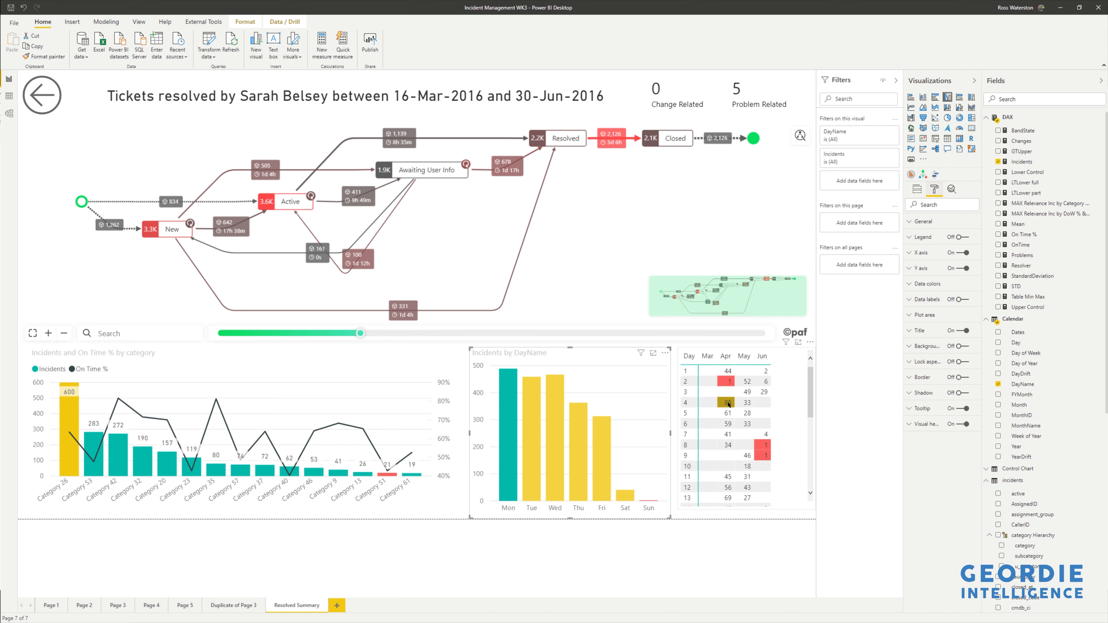
# - Cross-filter the Resolved Summary page by the 4 April cell of the day-by-month matrix, and clear that selection
pyautogui.click(728, 403)
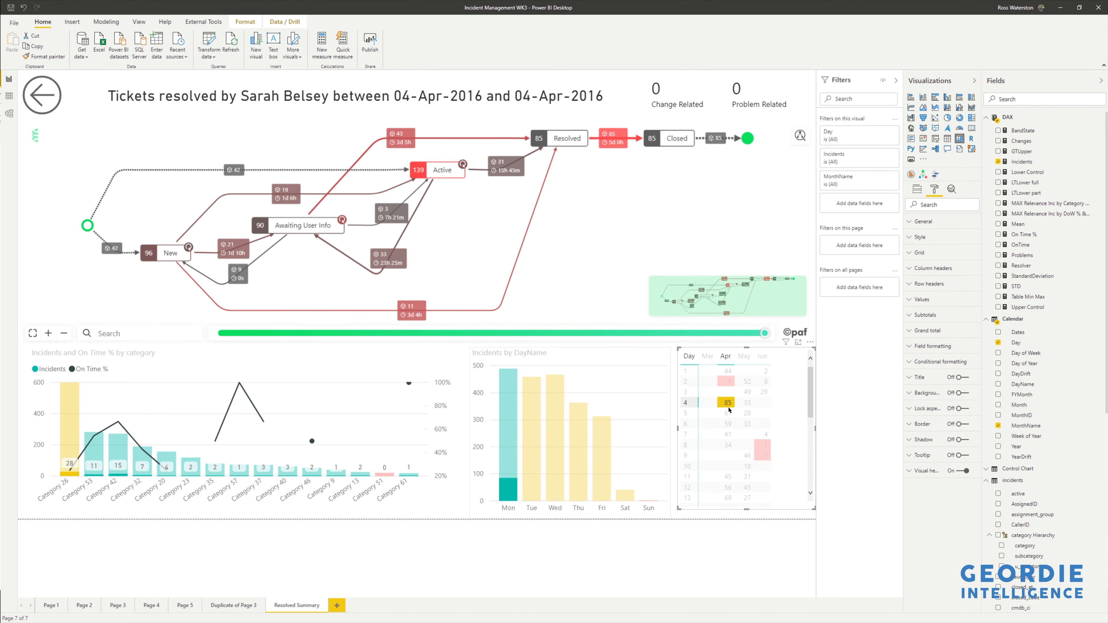
pyautogui.click(731, 406)
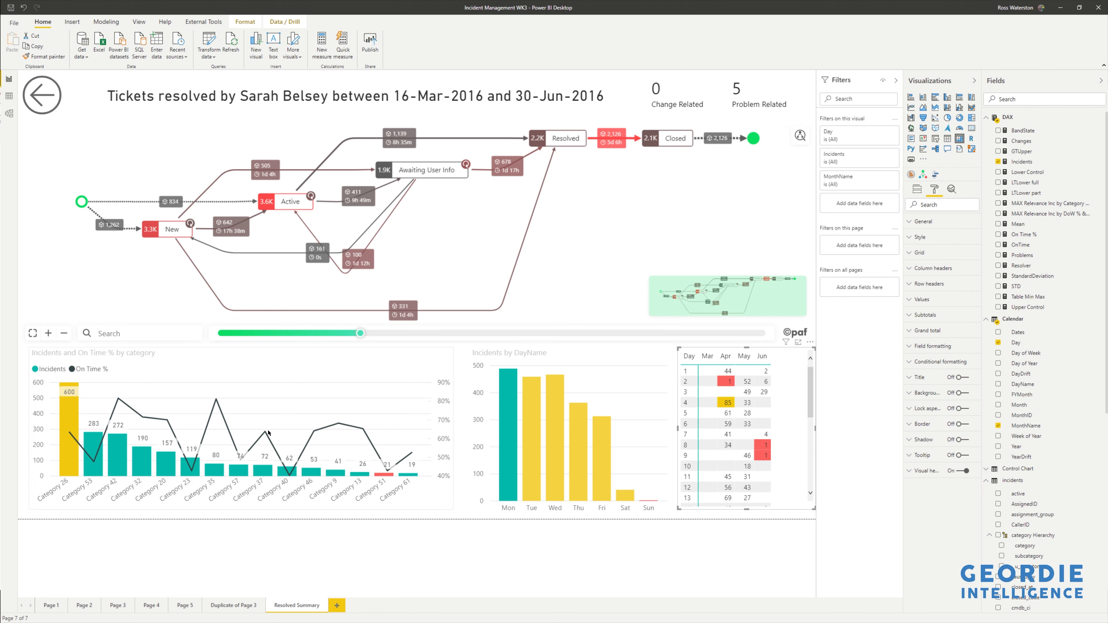
# - Go to Page 4, which holds the table of resolvers
pyautogui.moveTo(268, 433)
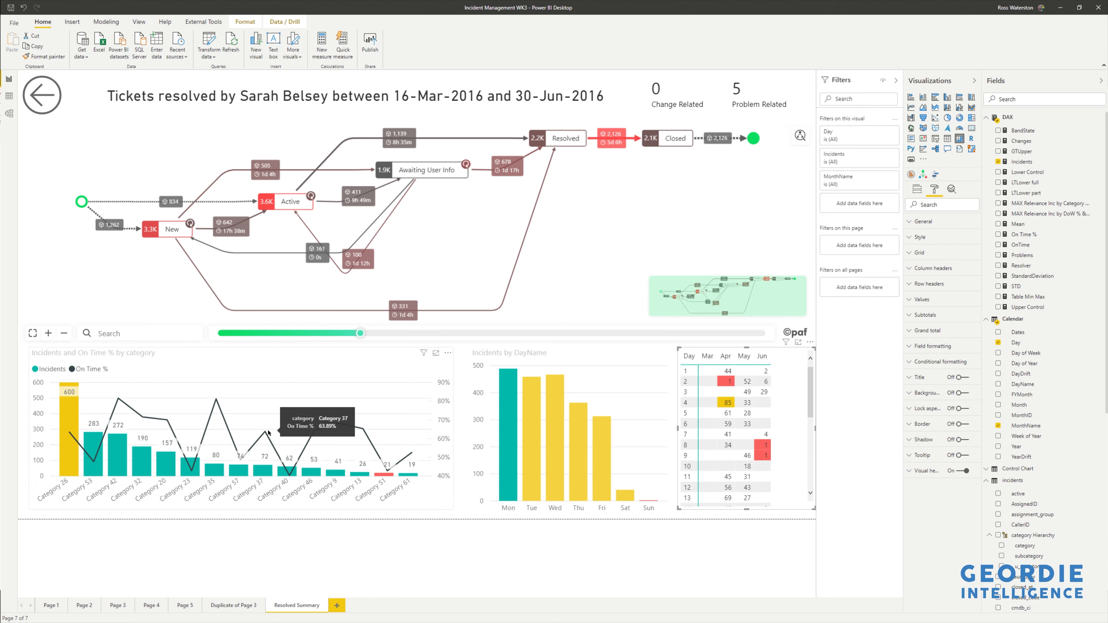
pyautogui.click(152, 605)
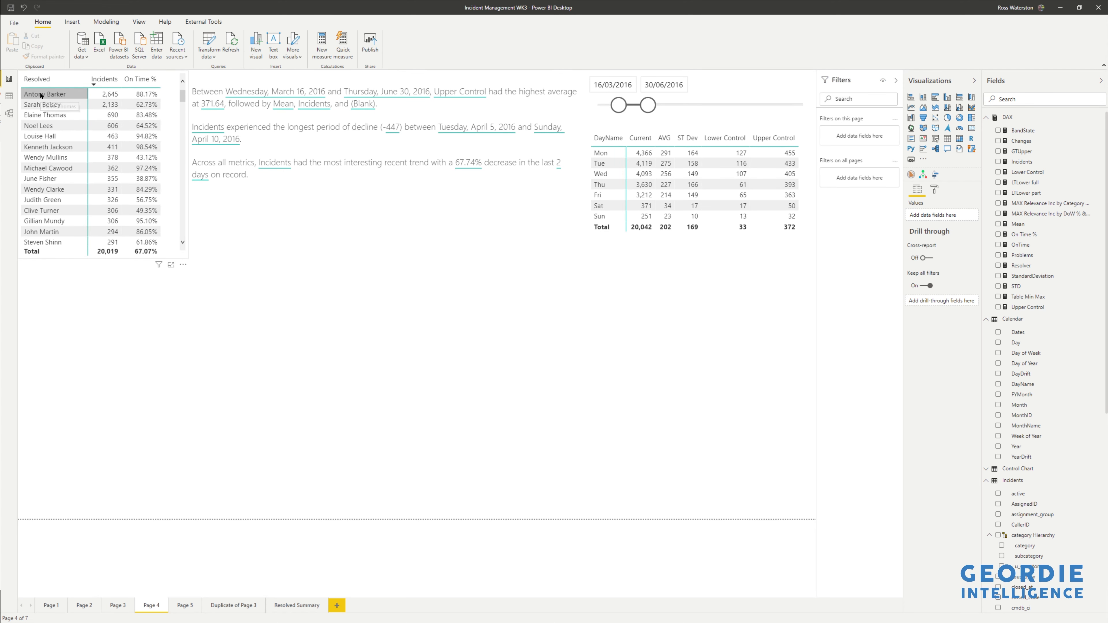
# - Drill through from the first resolver in the Resolved table to the Resolved Summary page
pyautogui.click(41, 96)
pyautogui.rightClick(40, 96)
pyautogui.moveTo(65, 150)
pyautogui.click(135, 151)
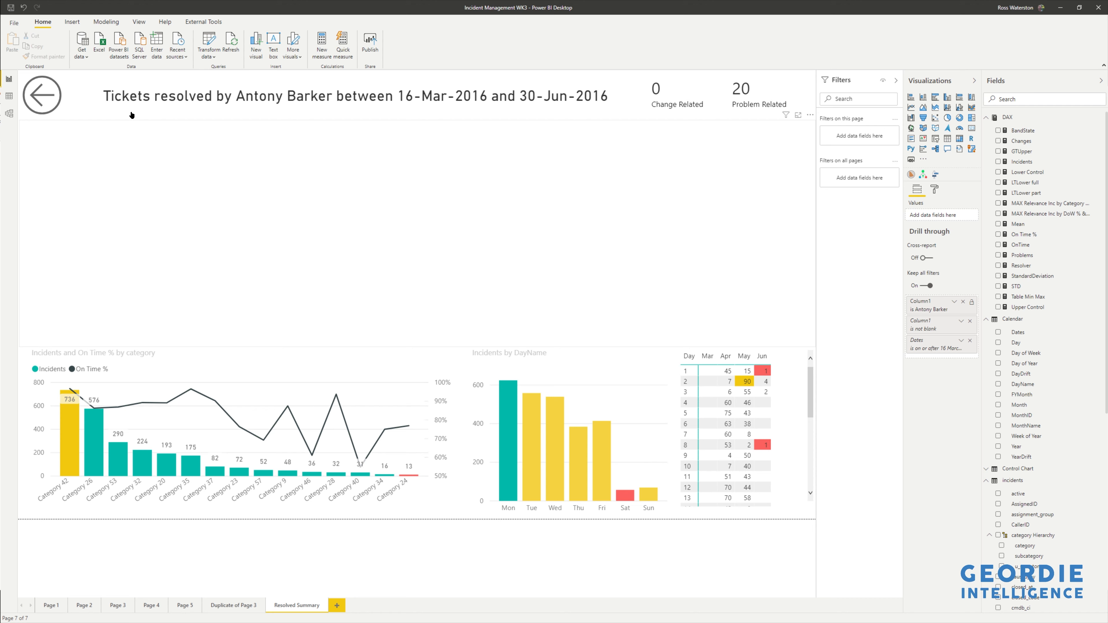
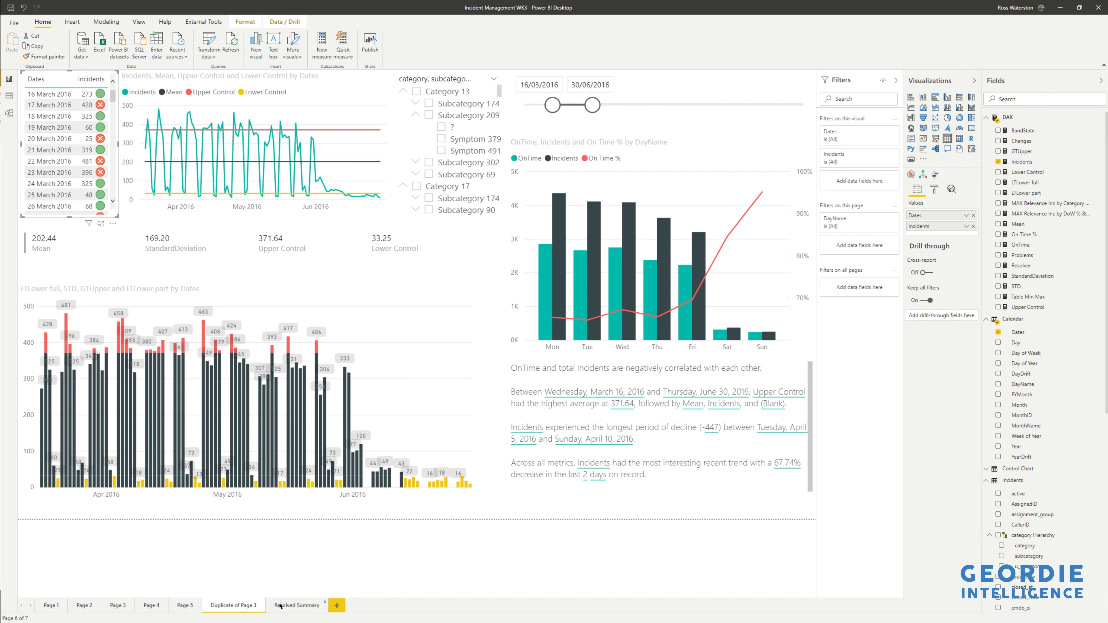
# - Add a new blank page to the report and switch to Tabular Editor
pyautogui.click(186, 605)
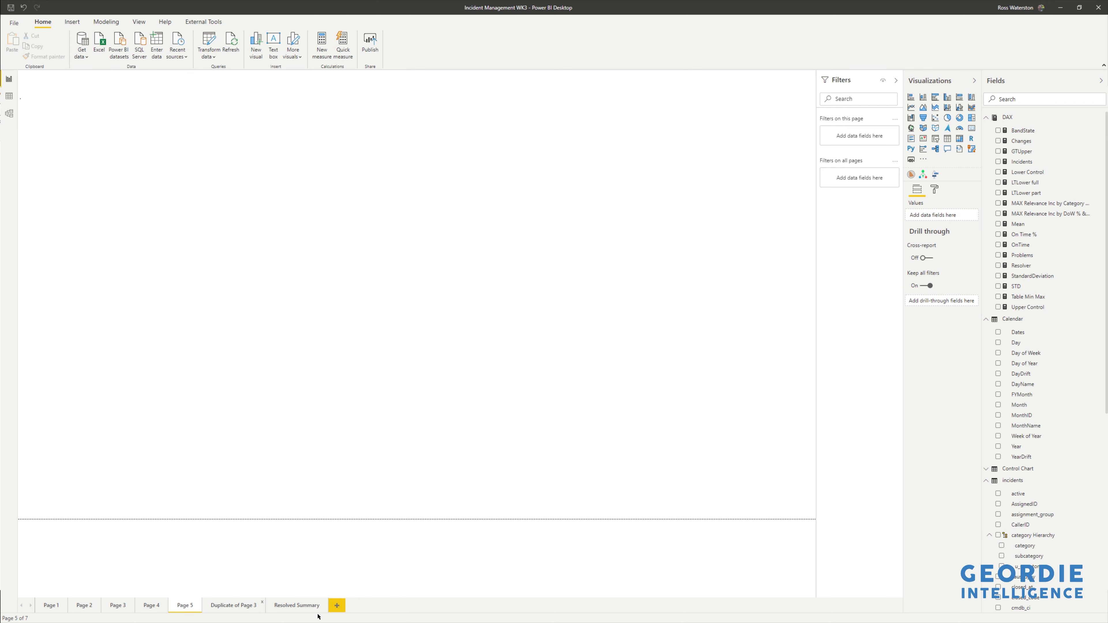
pyautogui.click(336, 606)
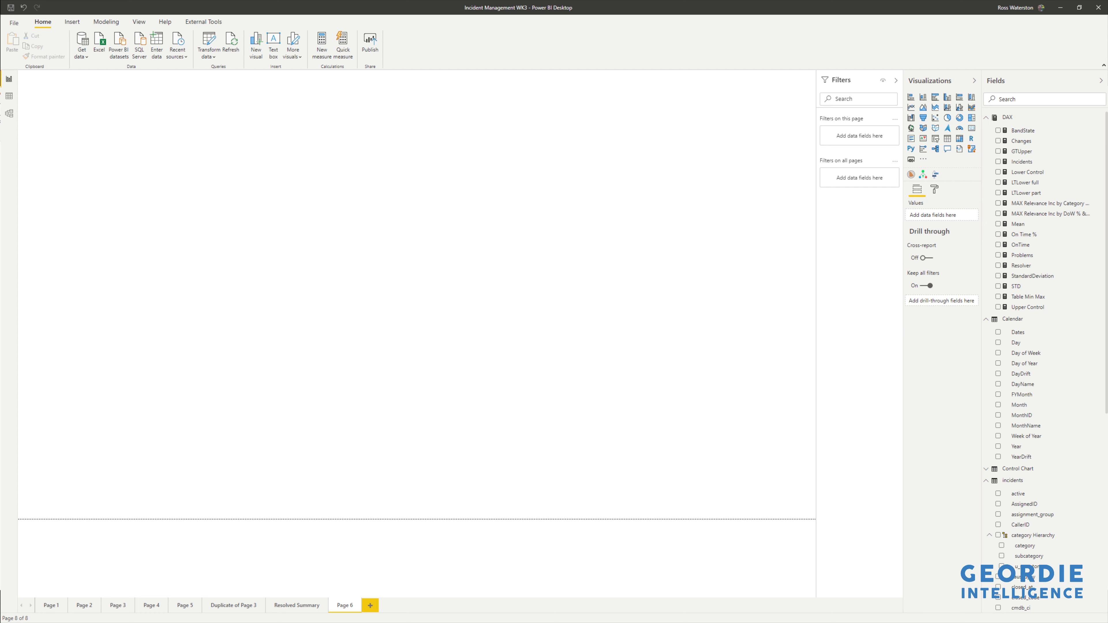
pyautogui.click(203, 21)
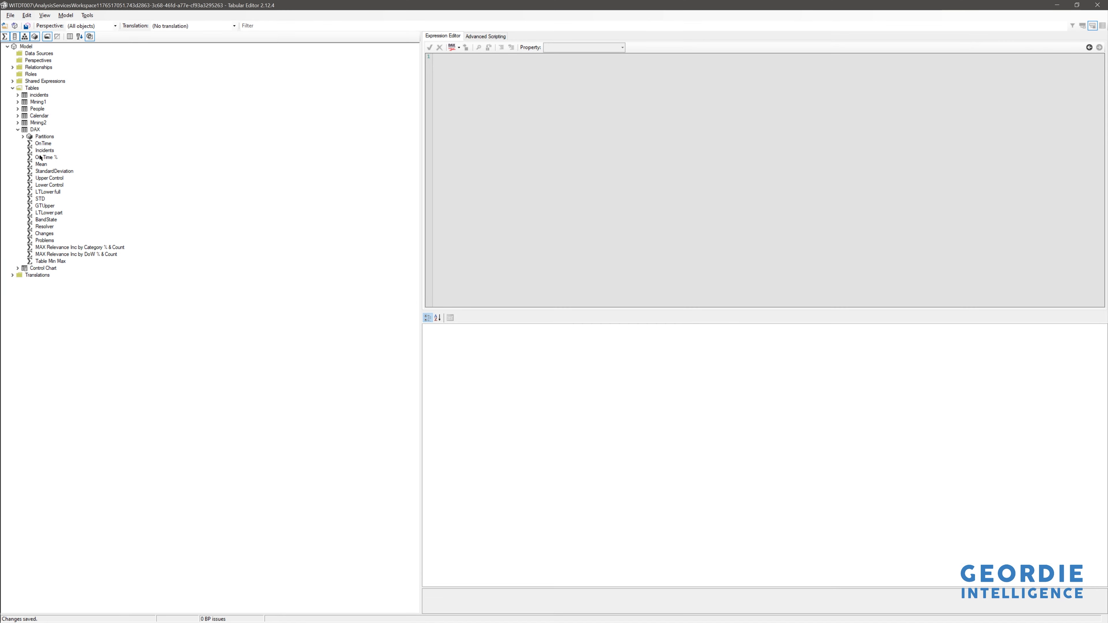
# - Create a new KPI on the On Time % measure in the DAX table
pyautogui.click(40, 158)
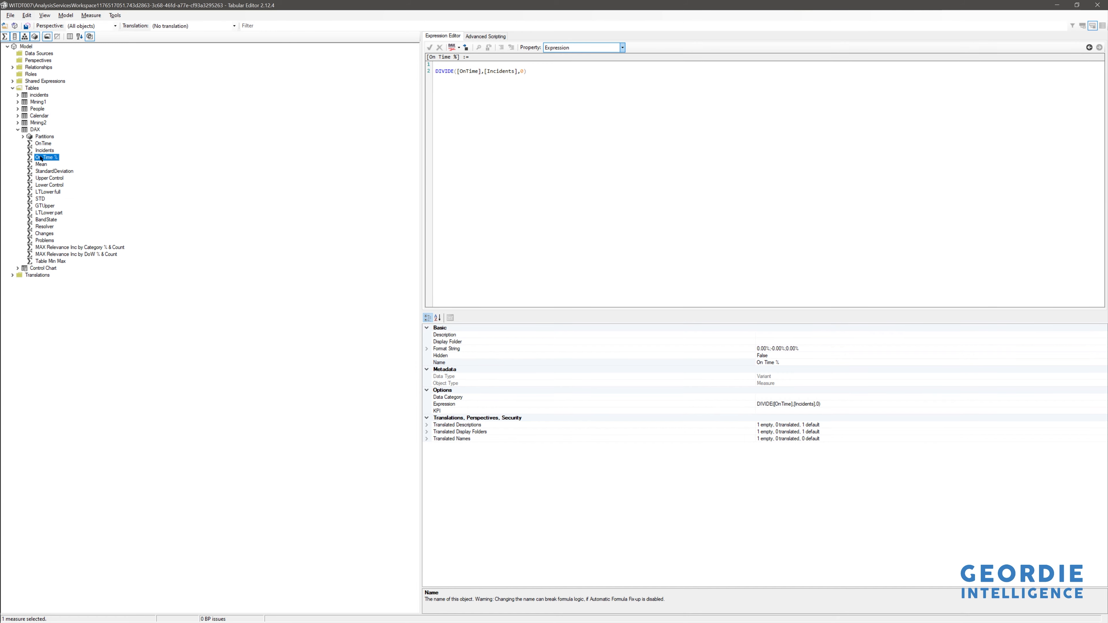
pyautogui.rightClick(40, 160)
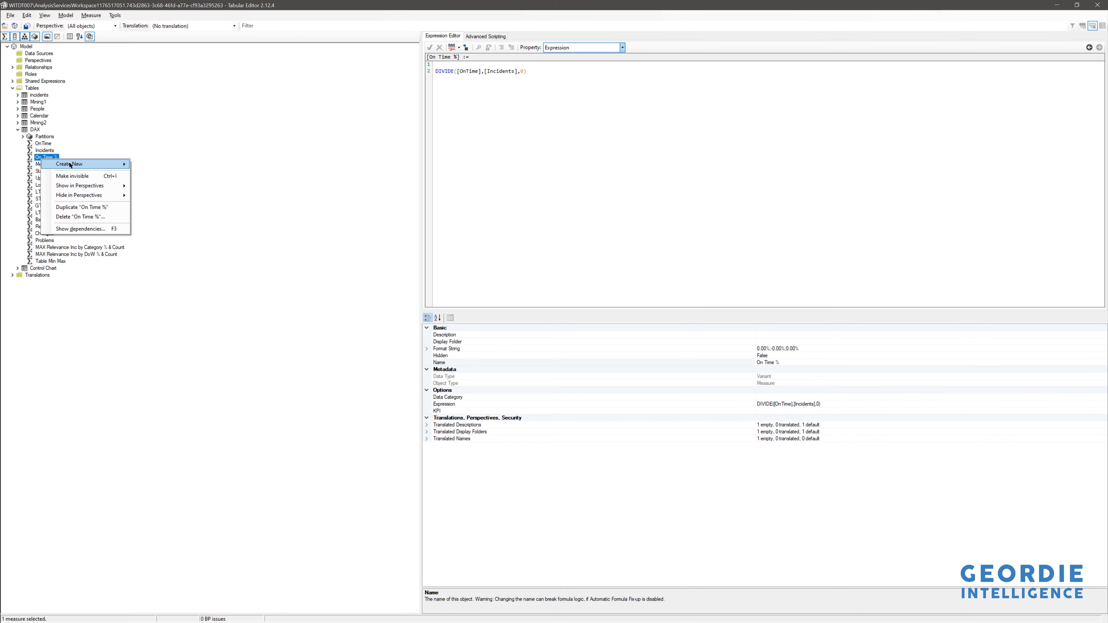
pyautogui.moveTo(100, 164)
pyautogui.click(168, 186)
# - Set the KPI's Target Expression to the [On Time %] measure and save the changes to the connected model
pyautogui.click(623, 47)
pyautogui.click(589, 65)
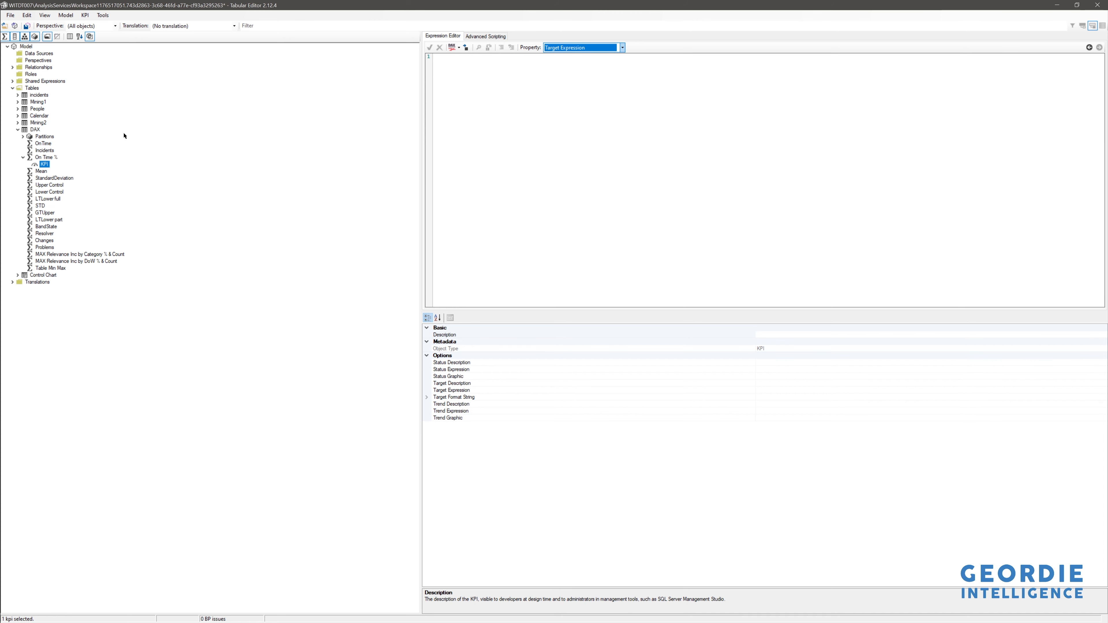
pyautogui.moveTo(46, 159); pyautogui.dragTo(476, 103)
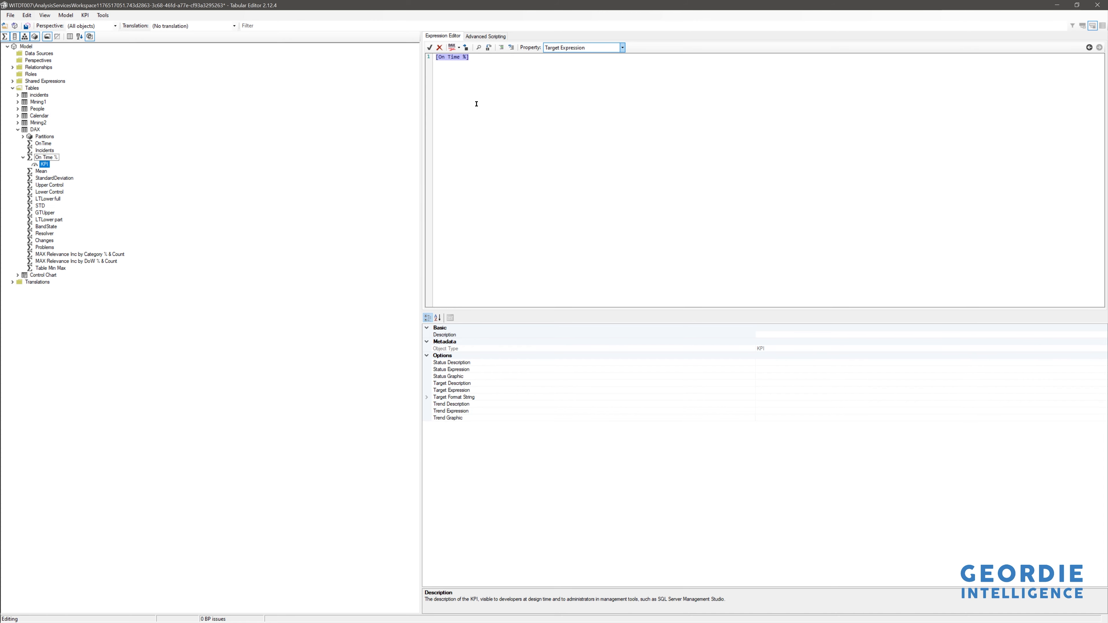
pyautogui.click(431, 48)
pyautogui.click(27, 26)
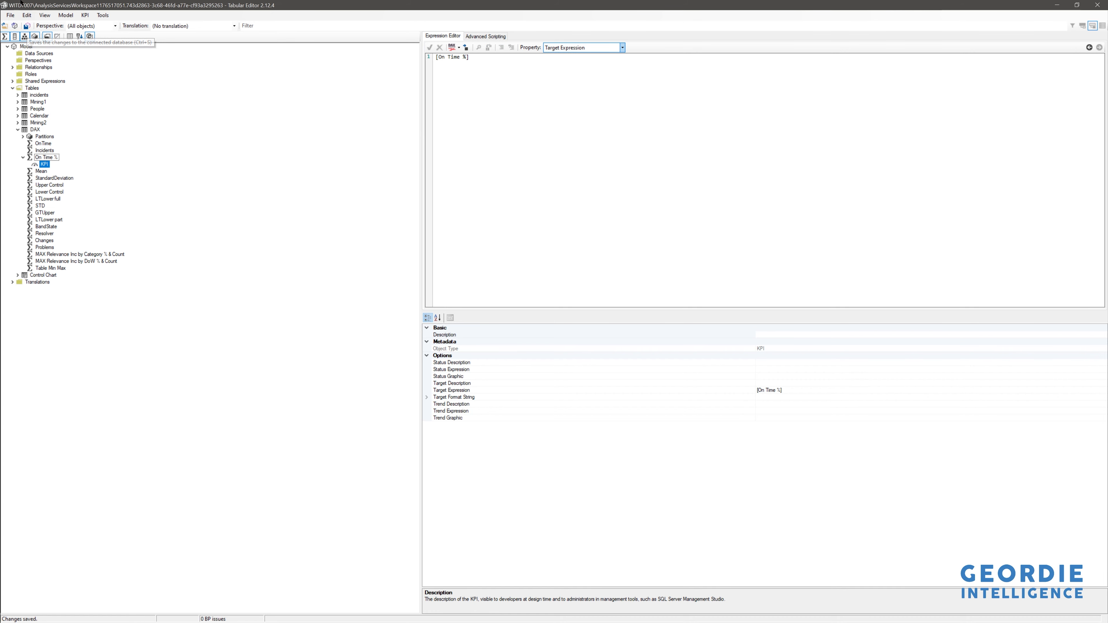
# - Switch to Power BI Desktop and chart the On Time % KPI value by MonthName on the new page
pyautogui.hotkey('alt', 'Tab')
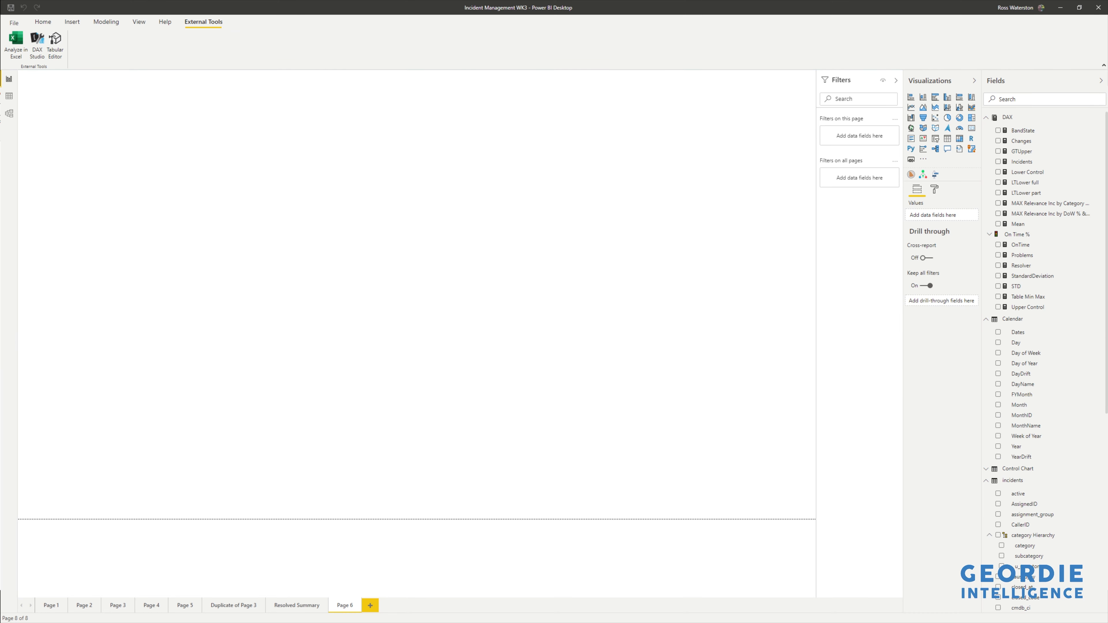
pyautogui.click(990, 234)
pyautogui.click(1002, 245)
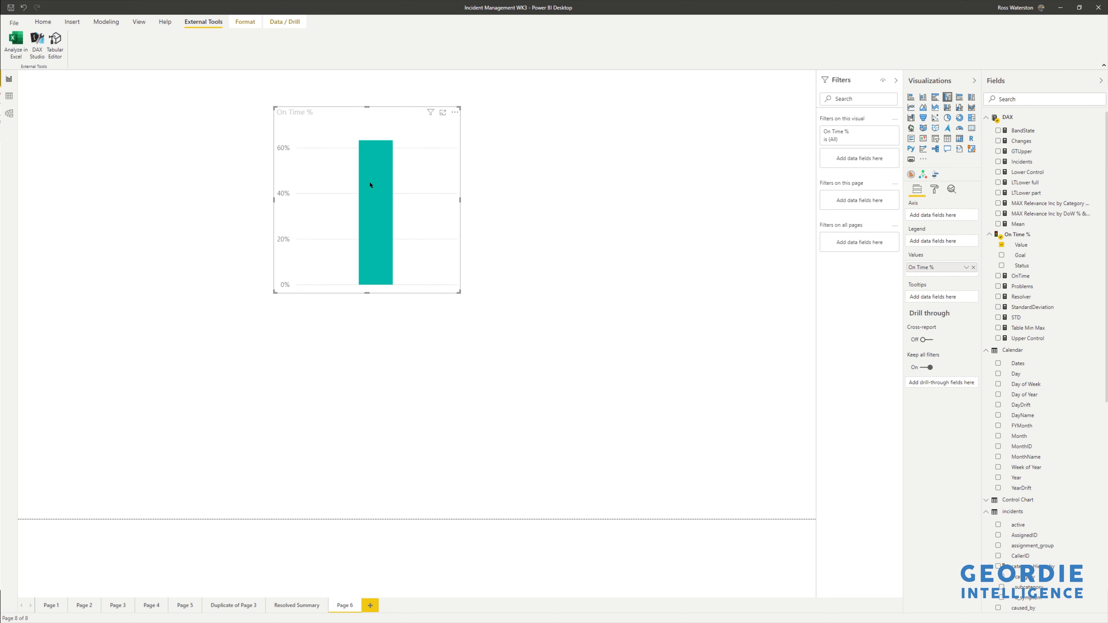
pyautogui.moveTo(370, 184)
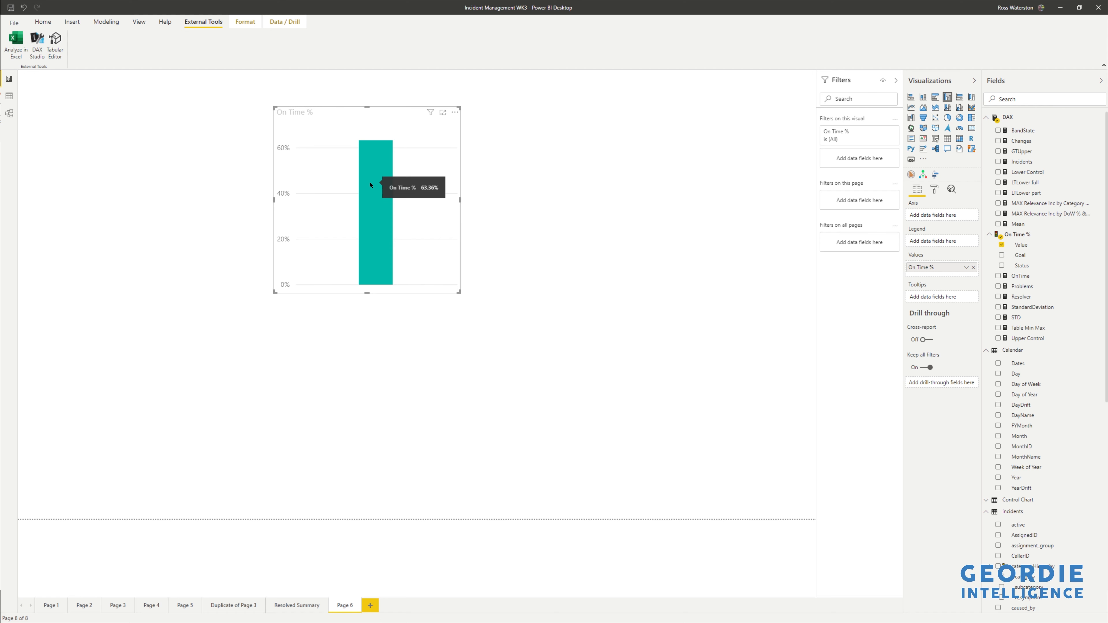
pyautogui.scroll(-2, 1025, 393)
pyautogui.moveTo(1026, 371); pyautogui.dragTo(471, 299)
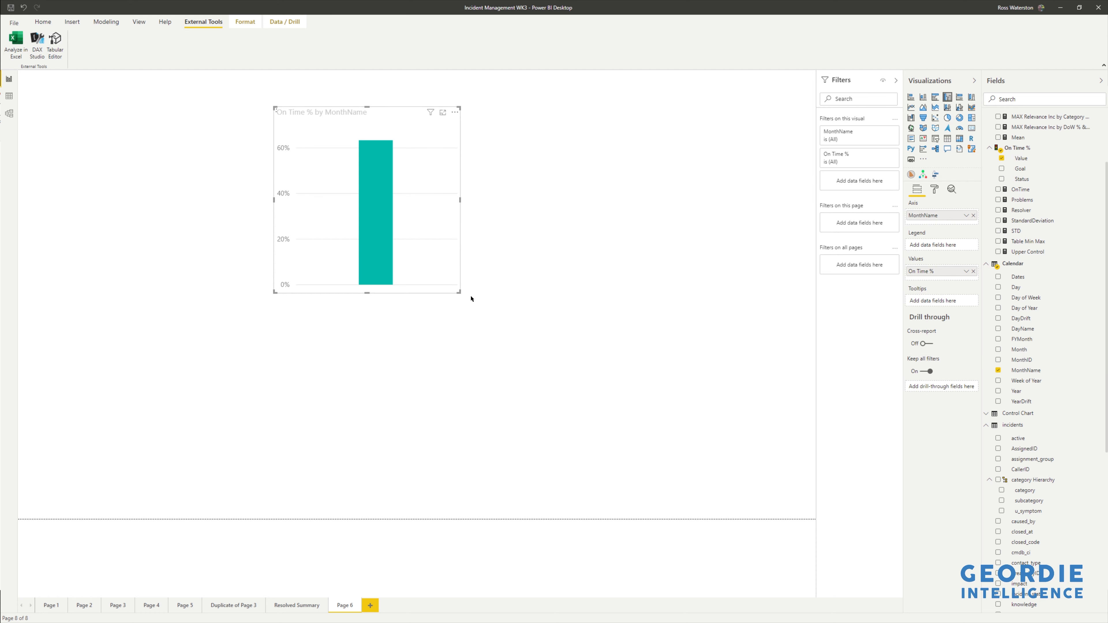
# - Enlarge the On Time % by MonthName chart so that every month fits without scrolling
pyautogui.click(461, 297)
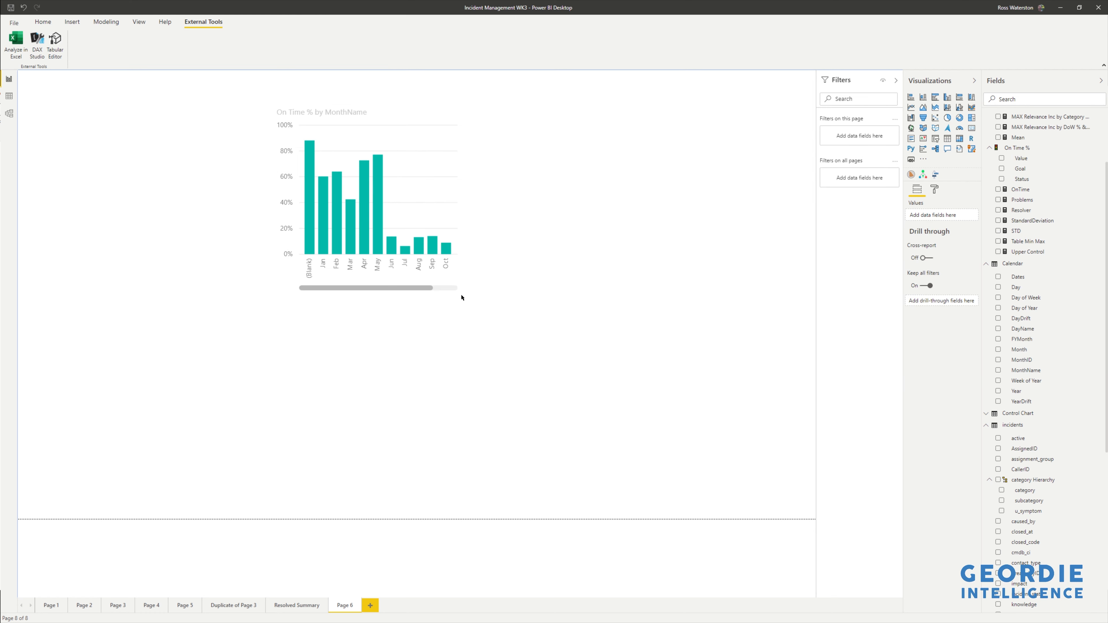
pyautogui.click(459, 292)
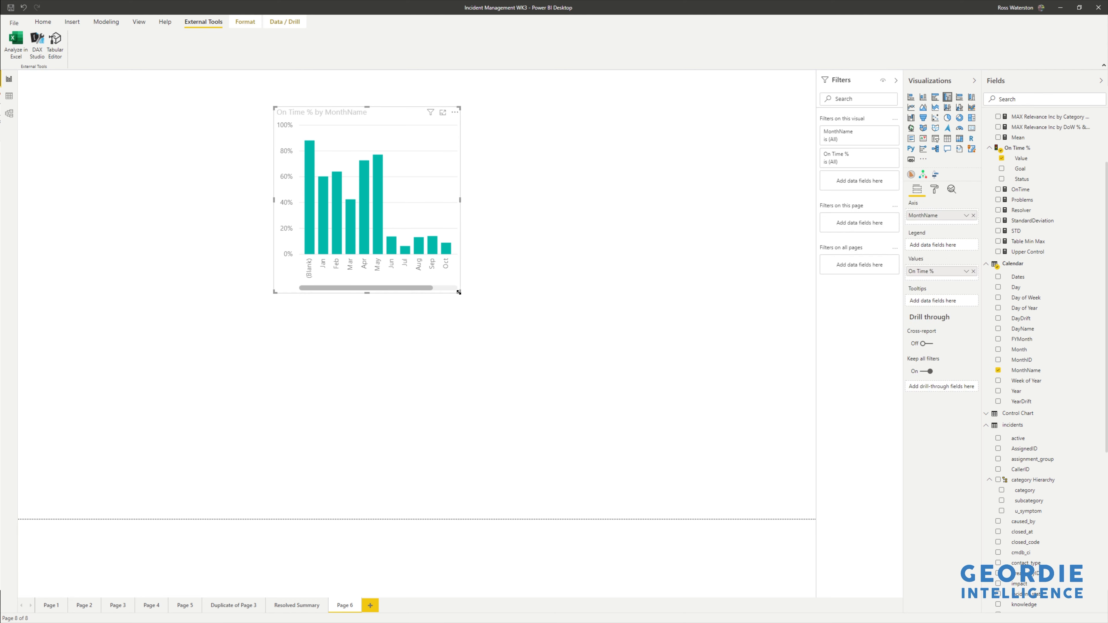
pyautogui.moveTo(516, 337); pyautogui.dragTo(701, 354)
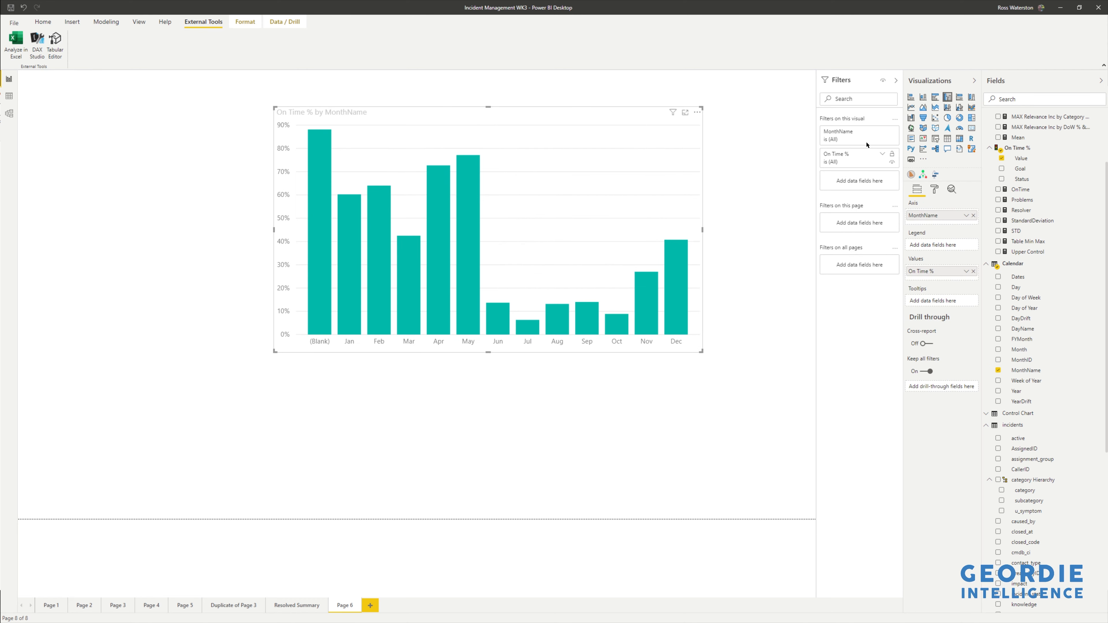
# - Filter the (Blank) month out of the chart and inspect the On Time % values of individual months
pyautogui.click(881, 132)
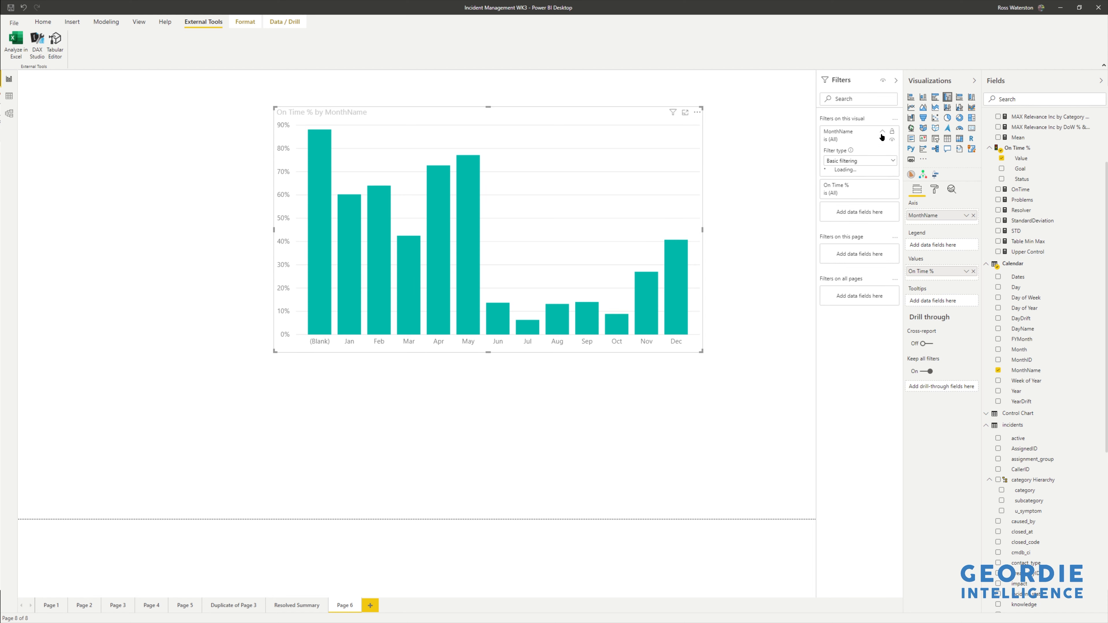
pyautogui.click(838, 186)
pyautogui.click(833, 195)
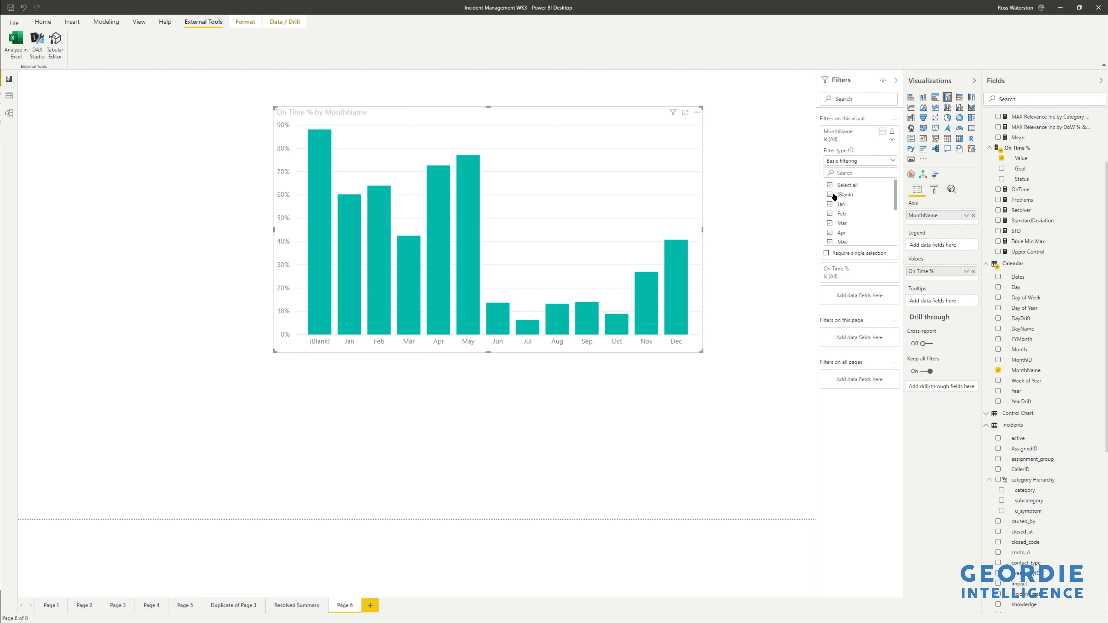
pyautogui.click(765, 252)
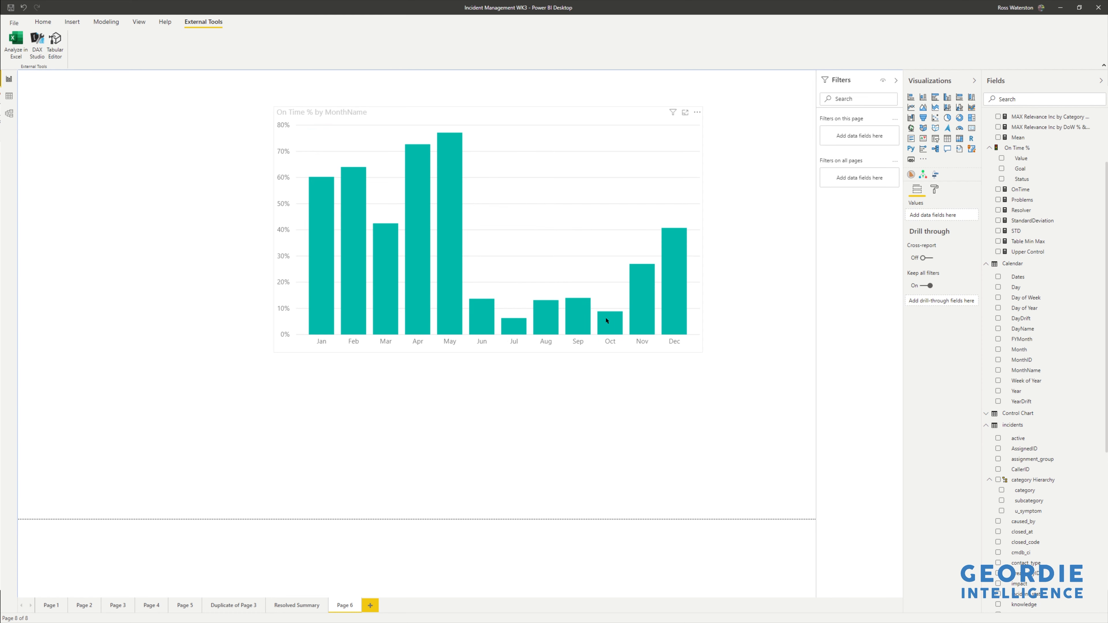
pyautogui.moveTo(669, 321)
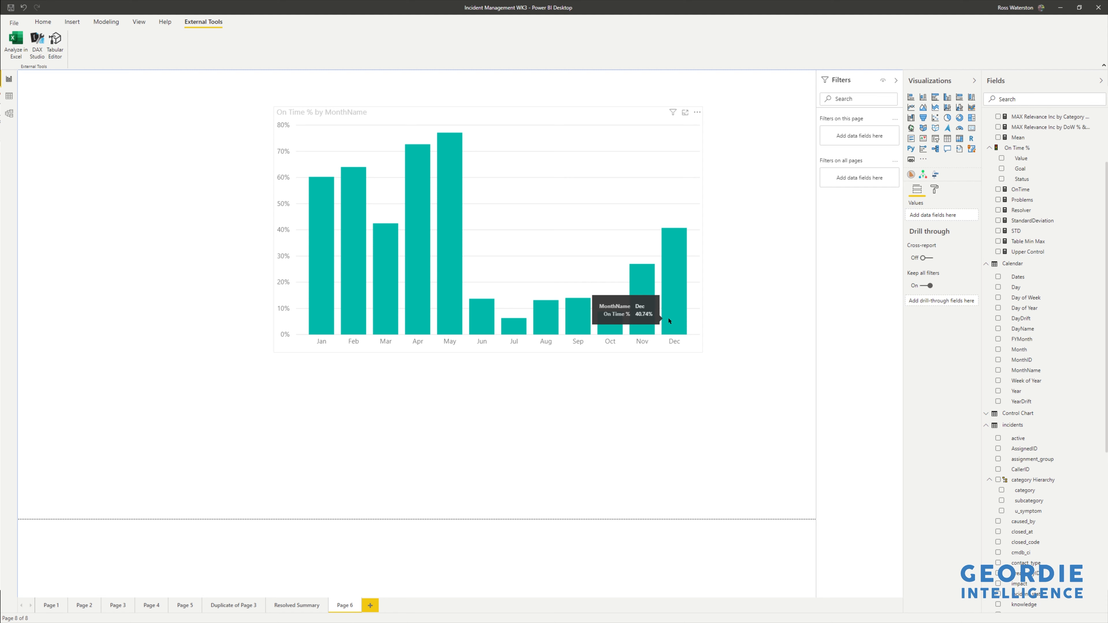
pyautogui.moveTo(448, 288)
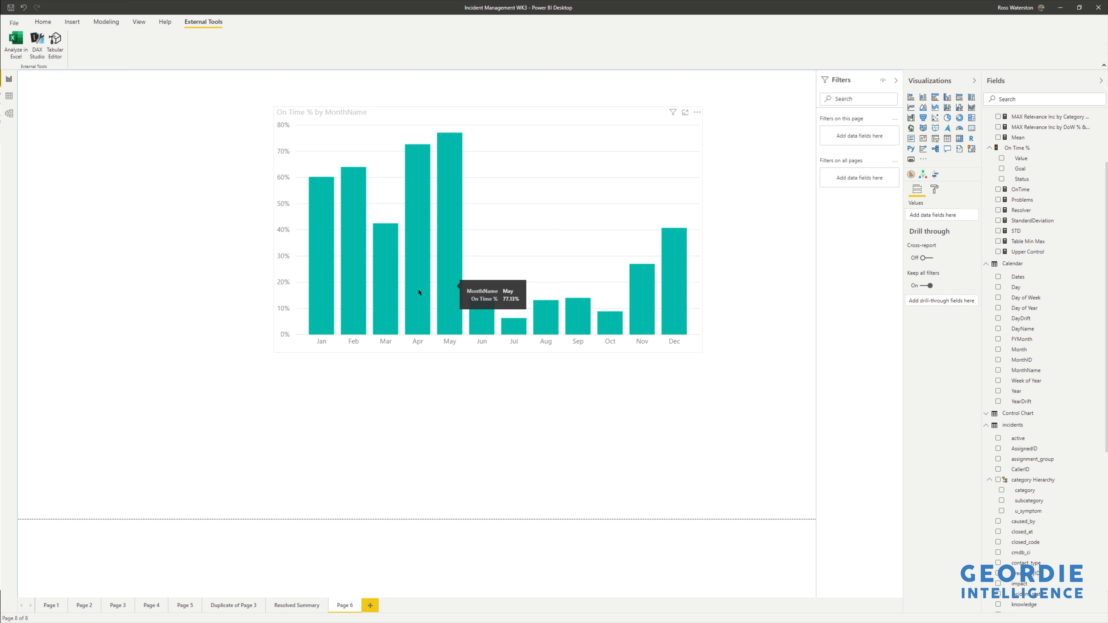
pyautogui.moveTo(330, 293)
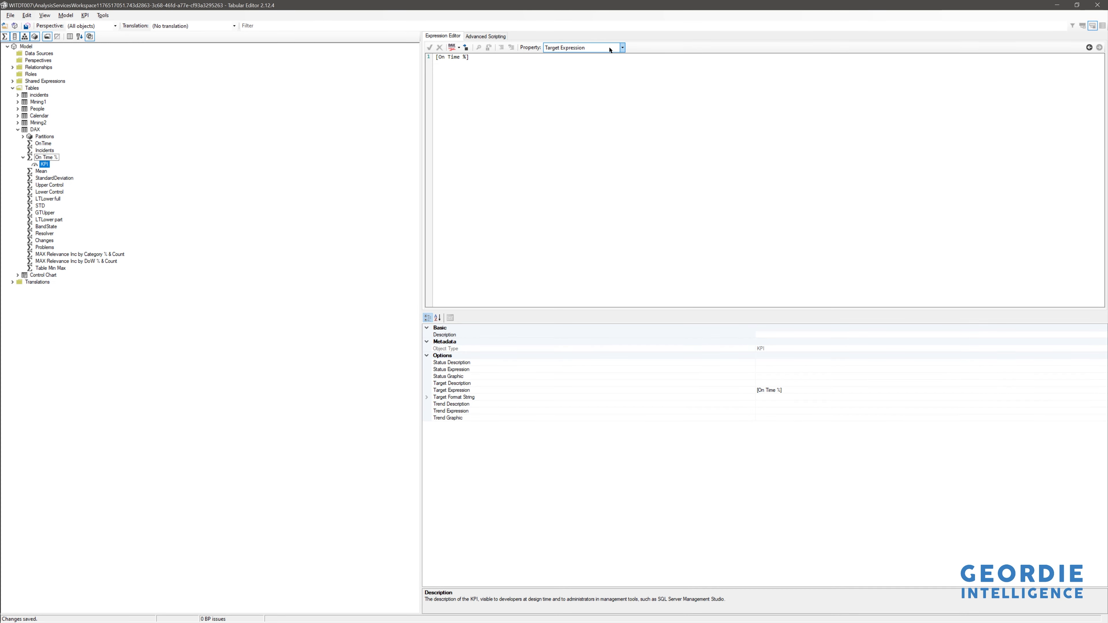
# - In Tabular Editor, set the KPI's Status Expression to return -1 when non-blank [On Time %] is below 0.4, 1 above 0.6, otherwise 0
pyautogui.click(565, 48)
pyautogui.click(586, 59)
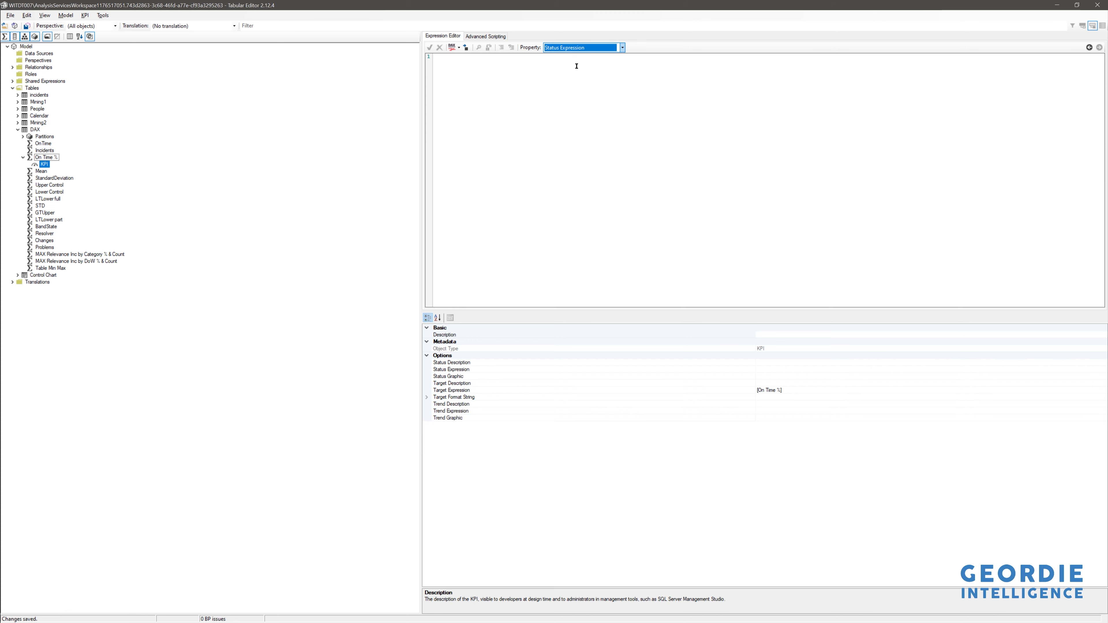
pyautogui.click(542, 92)
pyautogui.write('VAR Red = 0.4 VAR Yellow = 0.60 VAR Test = [On Time %] RETURN     IF (         NOT ISBLANK ( Test ),         SWITCH ( TRUE (), Test < Red, -1, Test > Yellow, 1, 0 )     )')
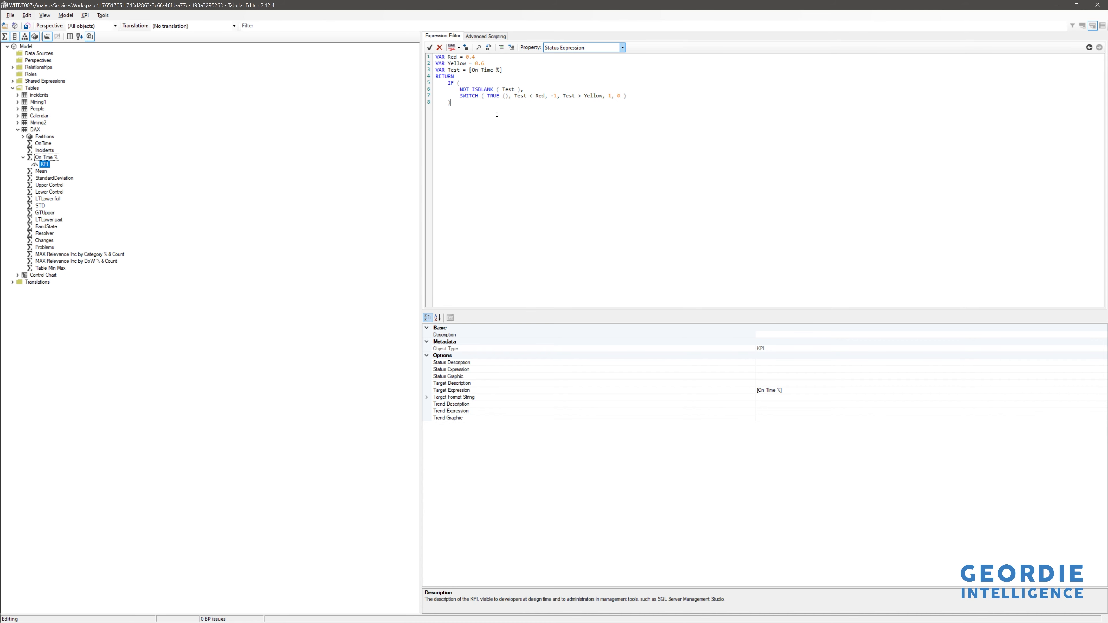
pyautogui.scroll(6, 510, 137)
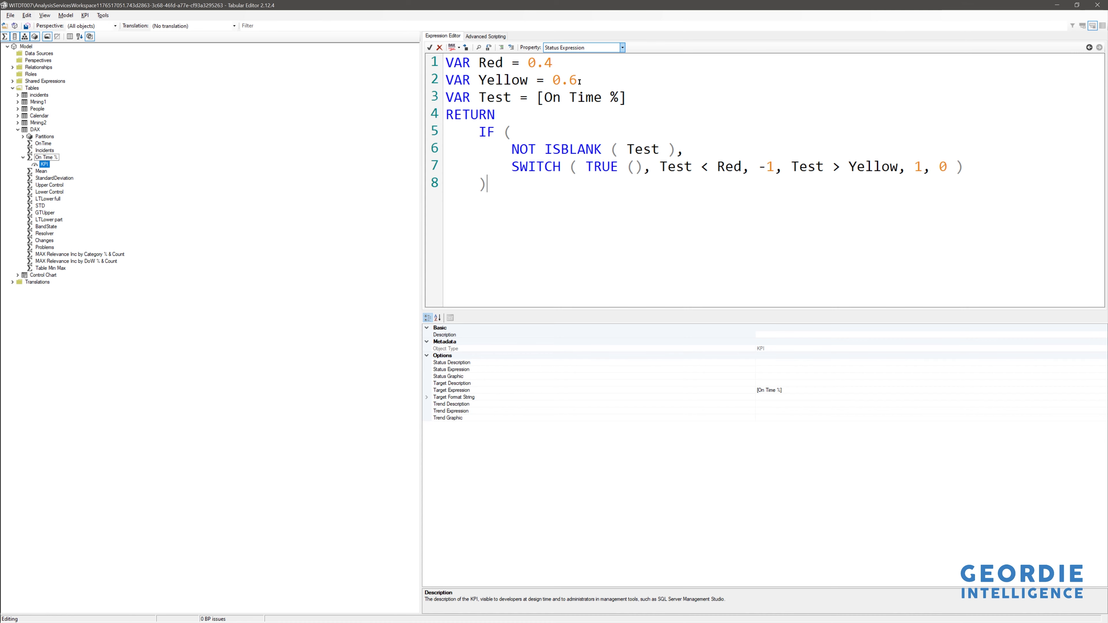
# - Put the SWITCH conditions for Red and Yellow on separate lines and save the status expression to the model
pyautogui.click(659, 167)
pyautogui.press('Return')
pyautogui.click(643, 184)
pyautogui.press('Return')
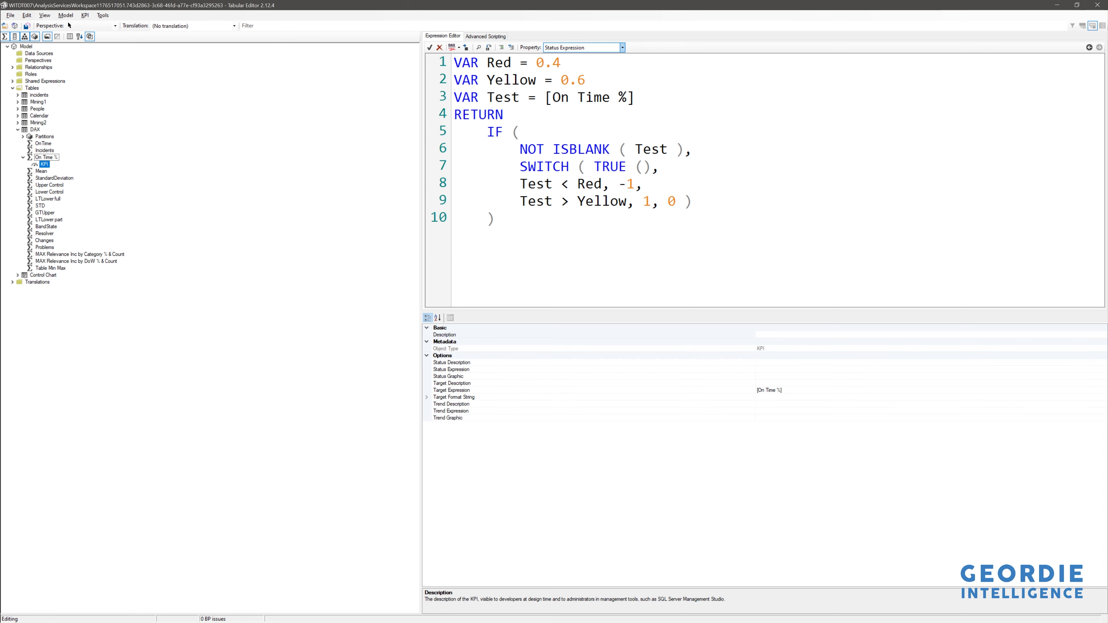
pyautogui.click(27, 26)
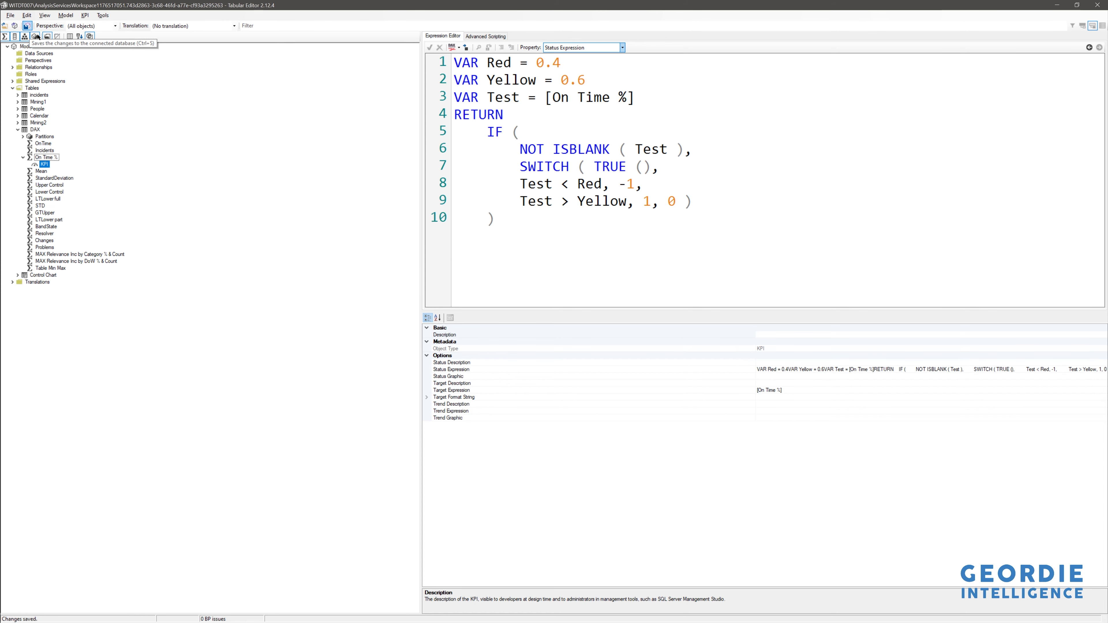
# - Set the KPI's Status Graphic to Traffic Light - Single, save the model, and switch back to Power BI Desktop
pyautogui.click(772, 377)
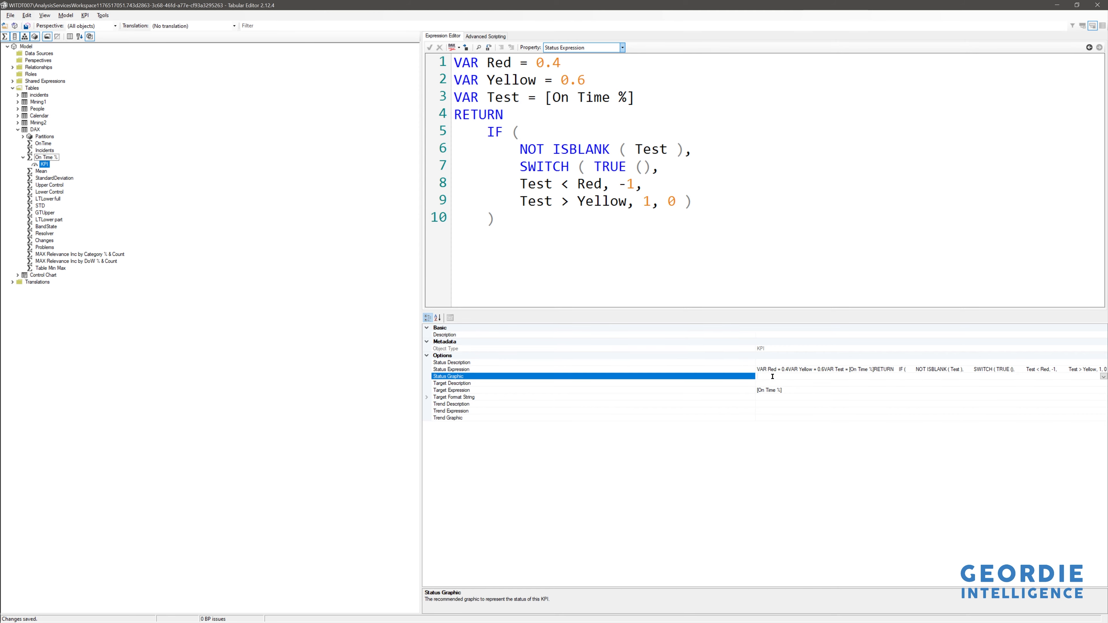
pyautogui.click(1104, 376)
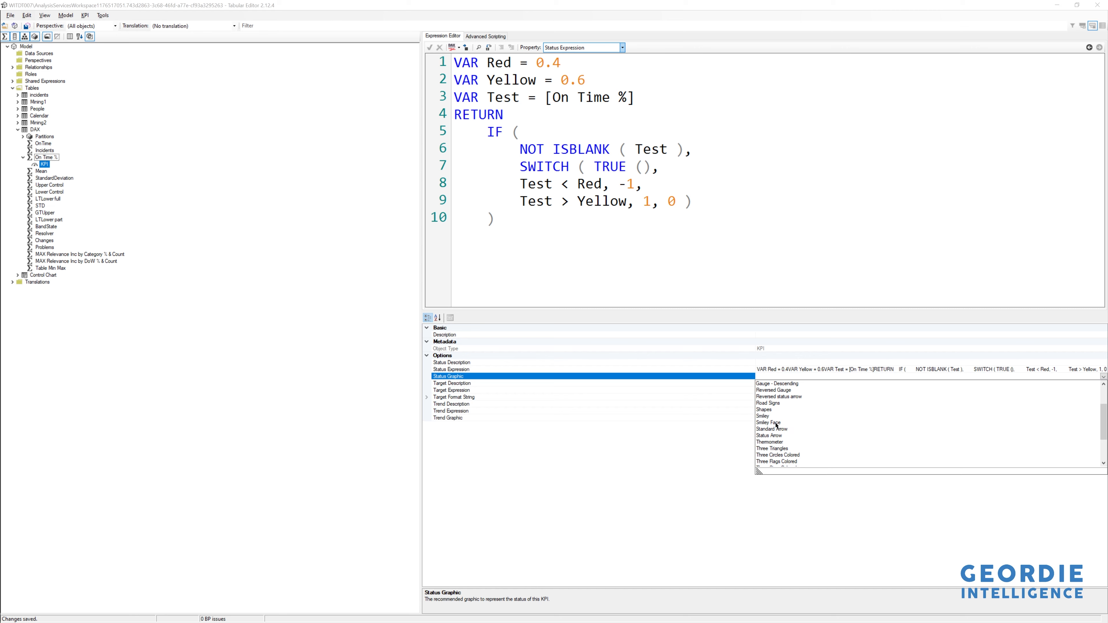
pyautogui.scroll(-3, 777, 424)
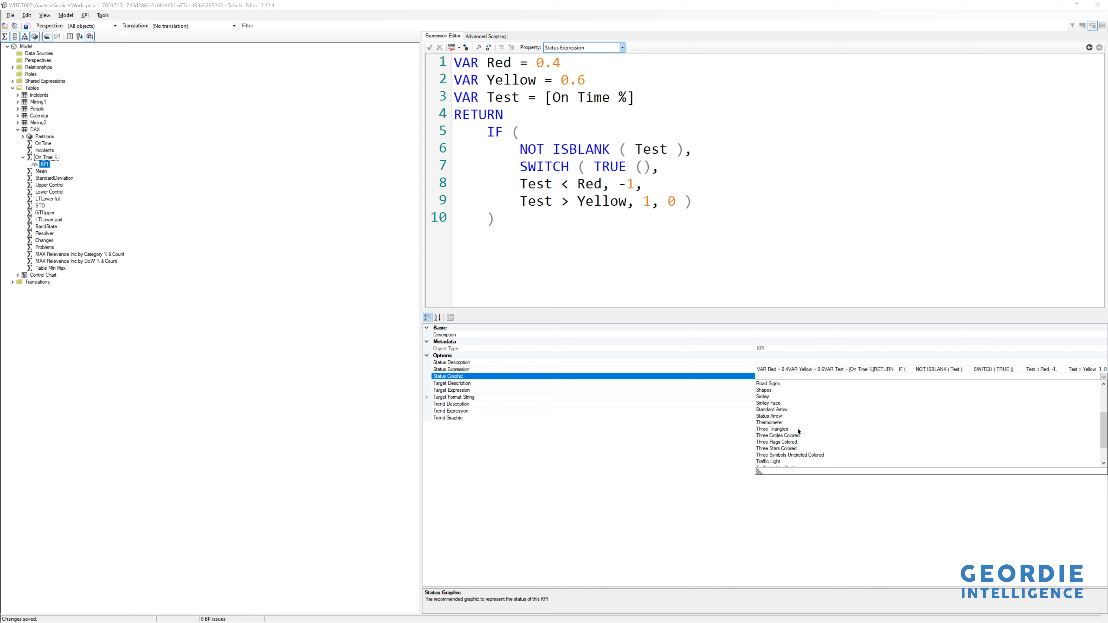
pyautogui.scroll(-3, 798, 431)
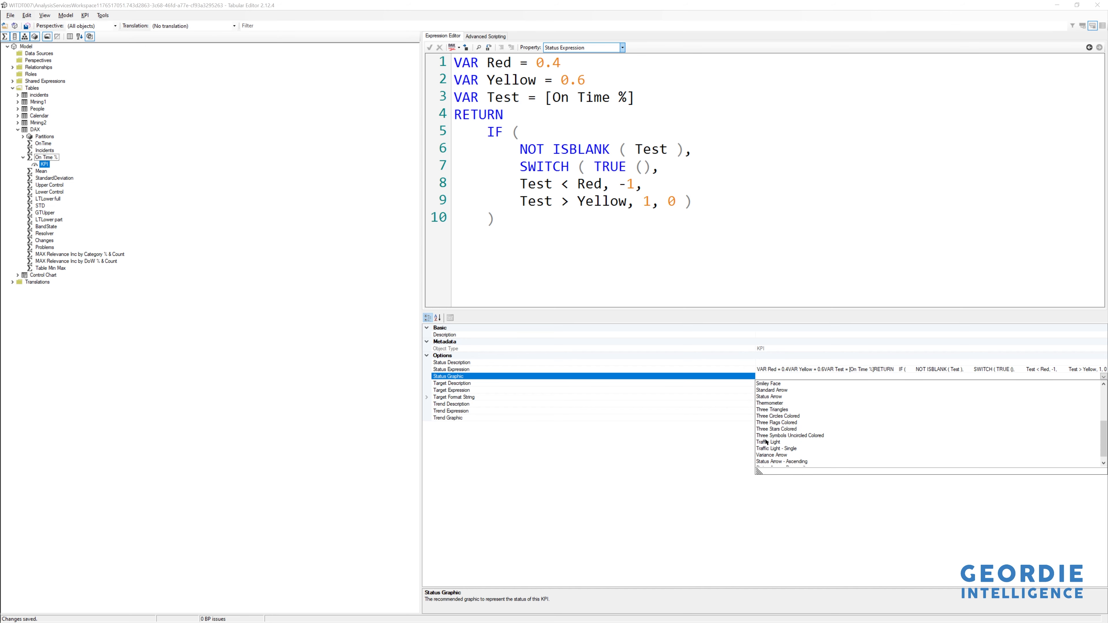
pyautogui.click(766, 449)
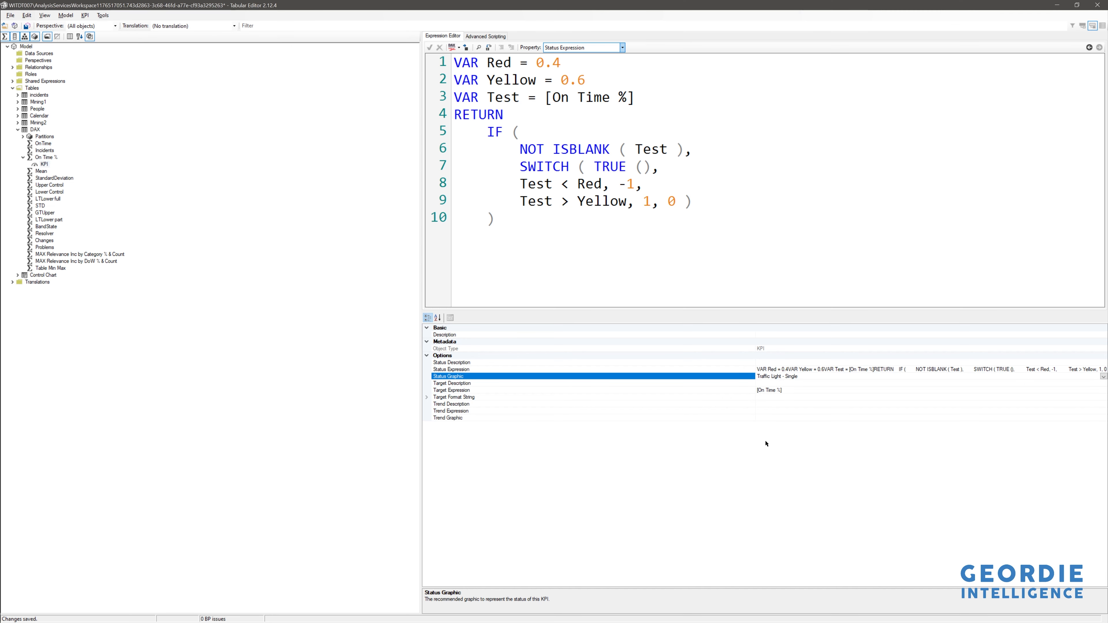
pyautogui.click(25, 26)
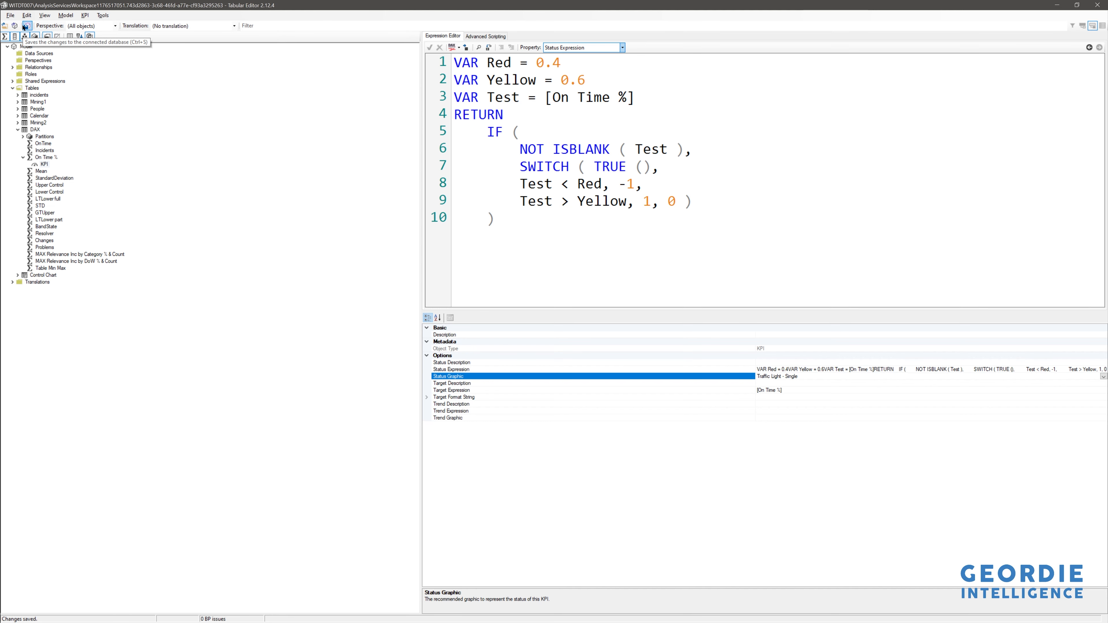
pyautogui.hotkey('alt', 'Tab')
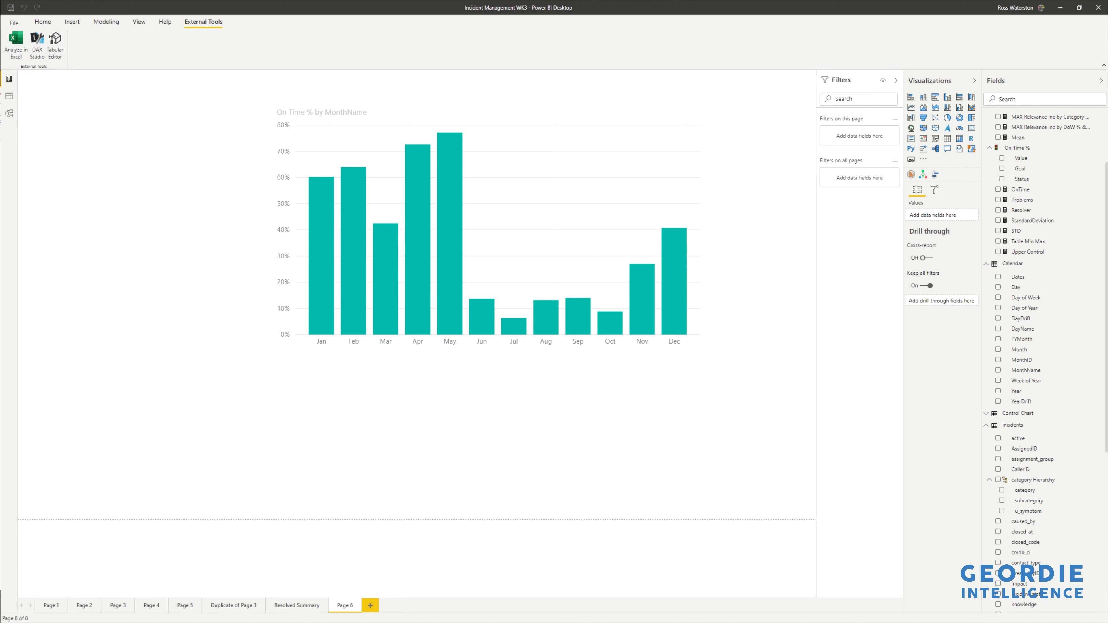
# - Move the On Time % by MonthName chart to the page's upper-left corner and place a copy of it in the lower-right corner
pyautogui.moveTo(545, 175); pyautogui.dragTo(290, 149)
pyautogui.hotkey('ctrl', 'c')
pyautogui.hotkey('ctrl', 'v')
pyautogui.moveTo(305, 175); pyautogui.dragTo(661, 356)
# - Convert the copied chart to a table, narrow it clear of the original chart, and add the On Time % KPI's Status field
pyautogui.click(947, 139)
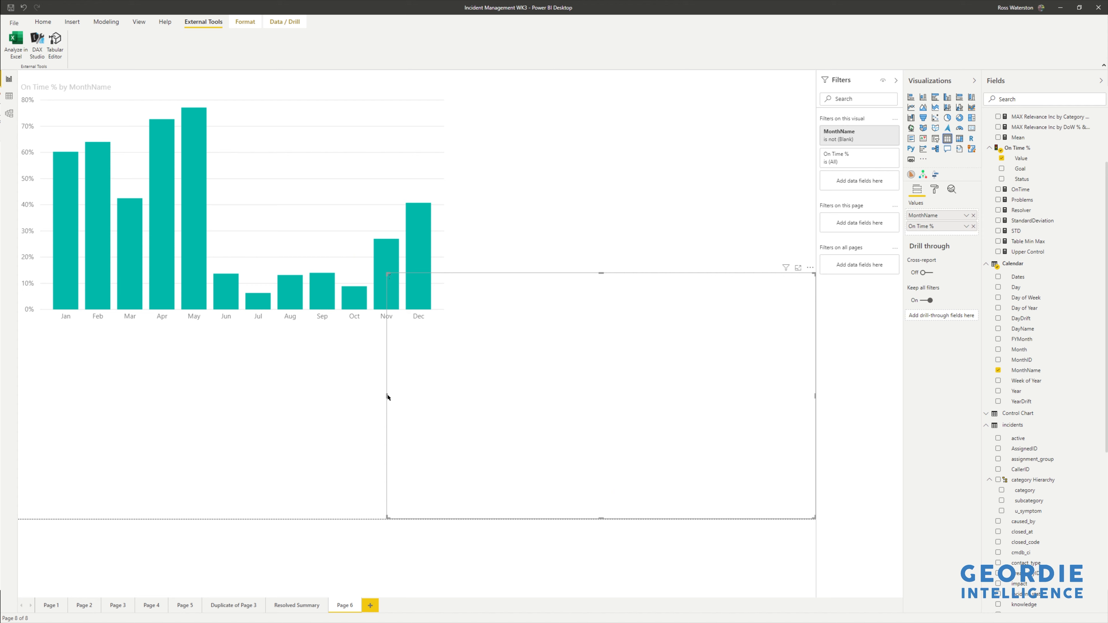
pyautogui.moveTo(387, 397); pyautogui.dragTo(470, 407)
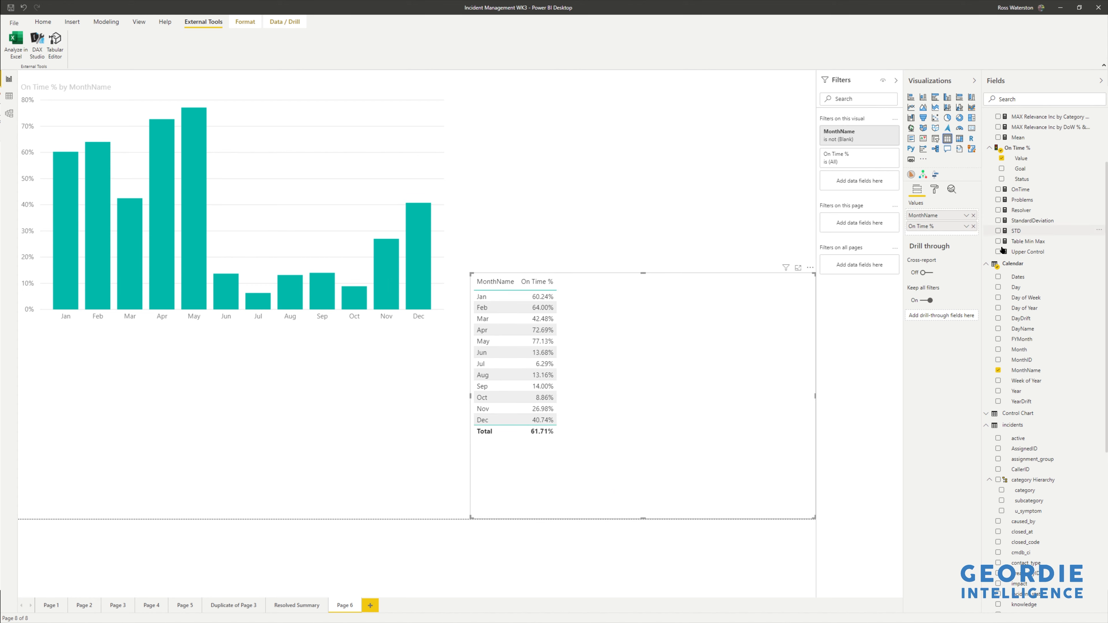
pyautogui.click(1002, 178)
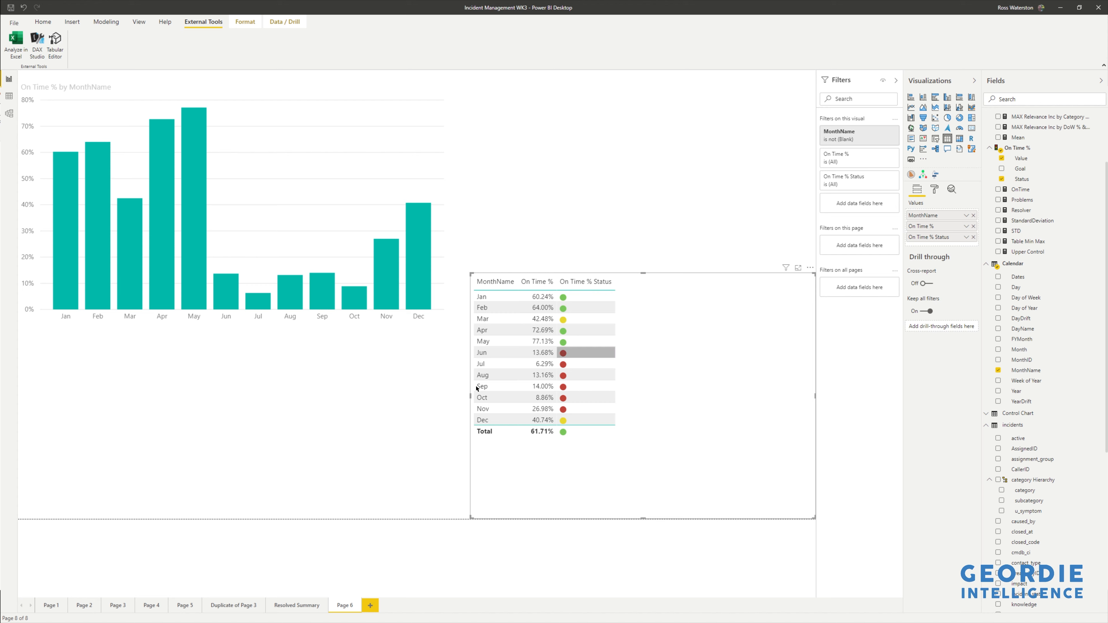
# - Review the monthly chart and the report's Resolved Summary, Page 4 and Page 3 pages
pyautogui.click(355, 161)
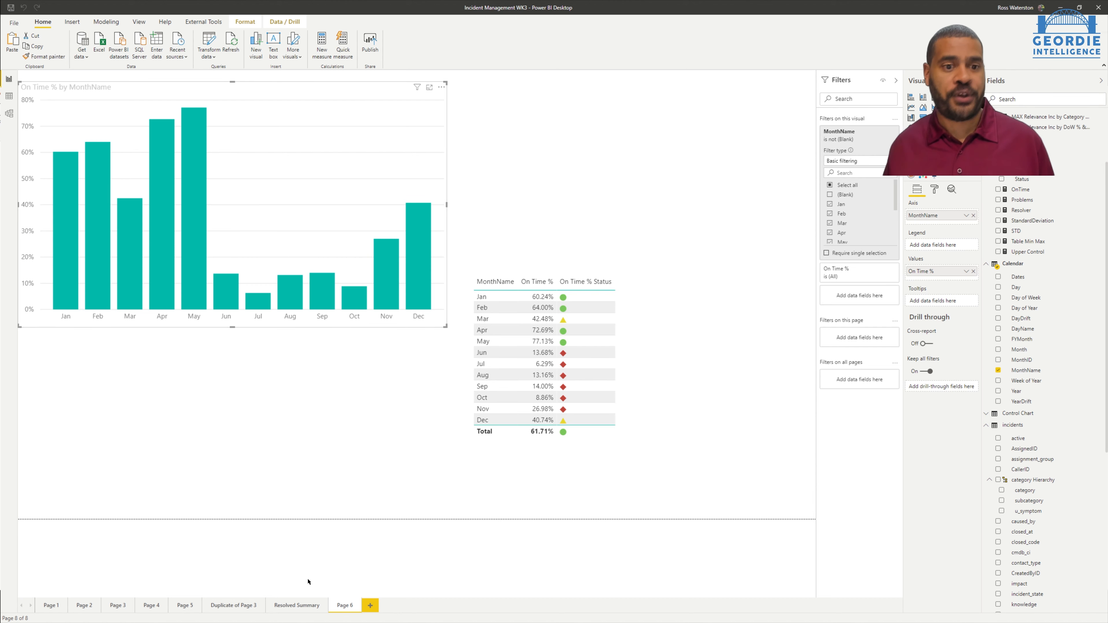
pyautogui.click(300, 605)
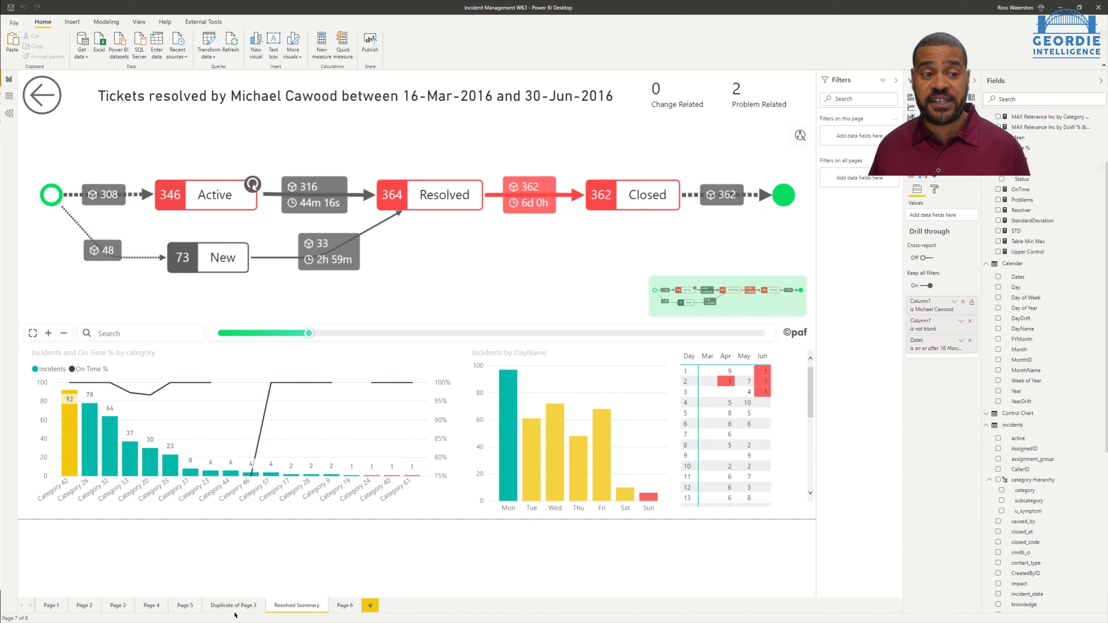
pyautogui.click(148, 607)
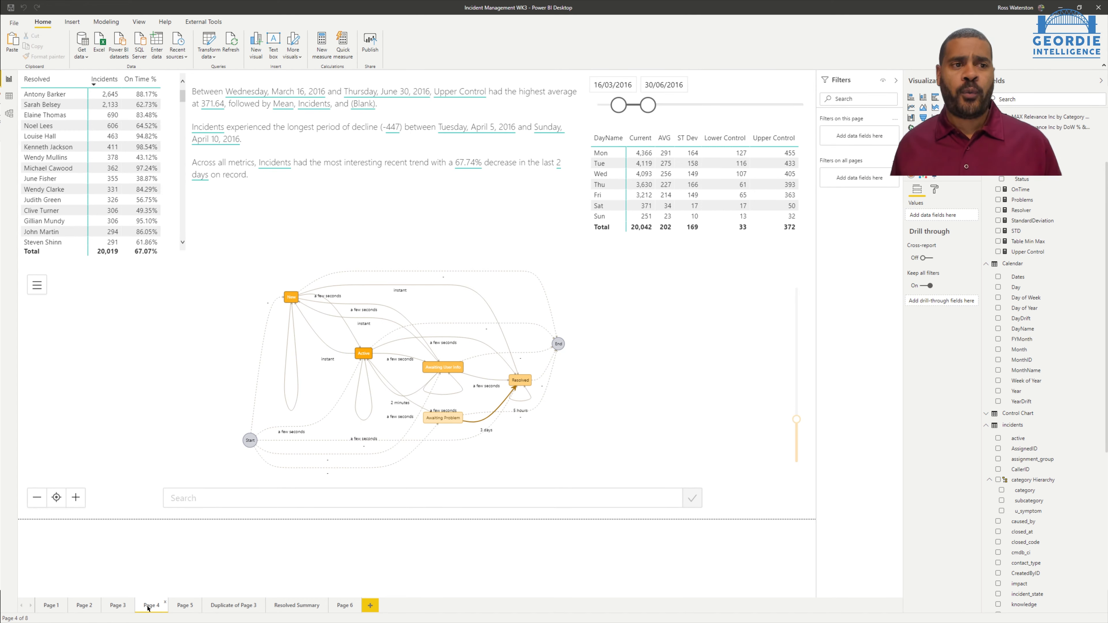
pyautogui.click(116, 607)
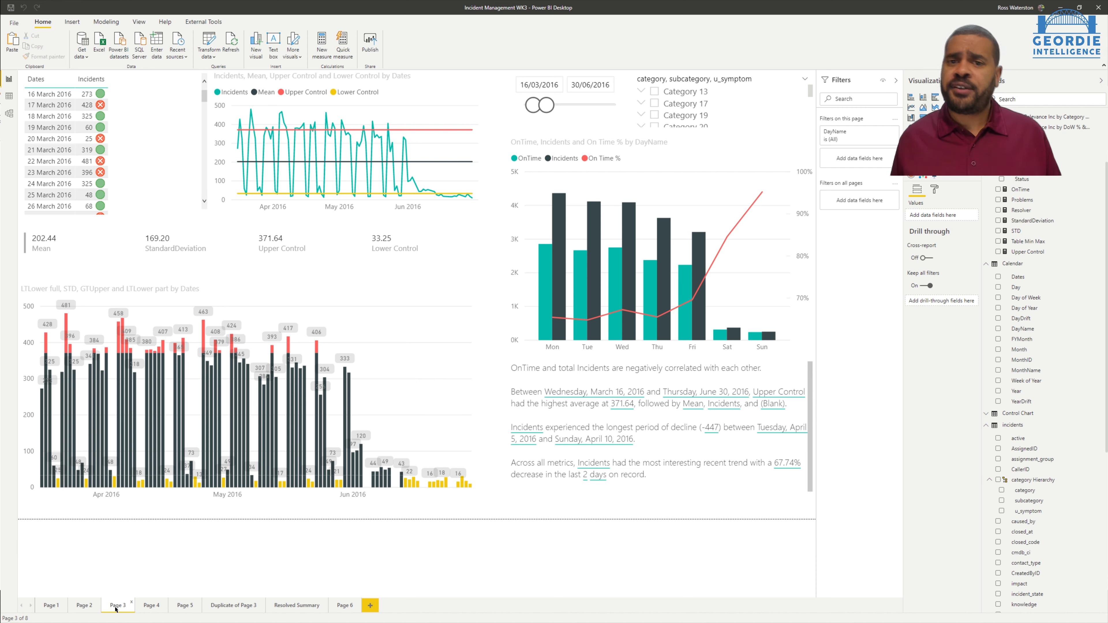